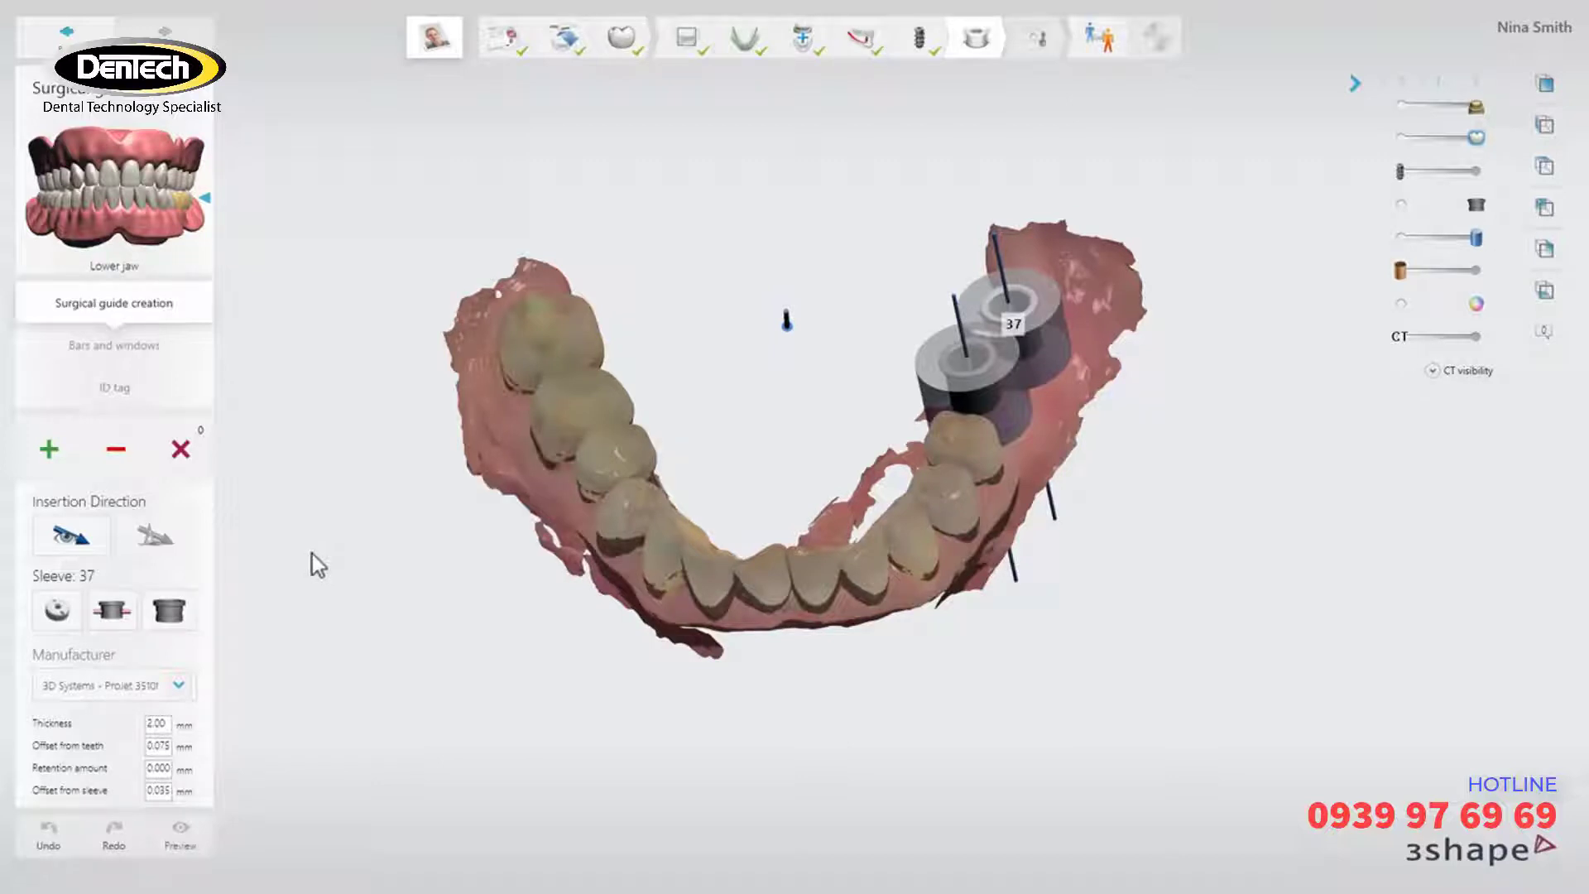
Apply the BioHorizons fully guided sleeve with 4.32 mm inner diameter to position 37
click(171, 612)
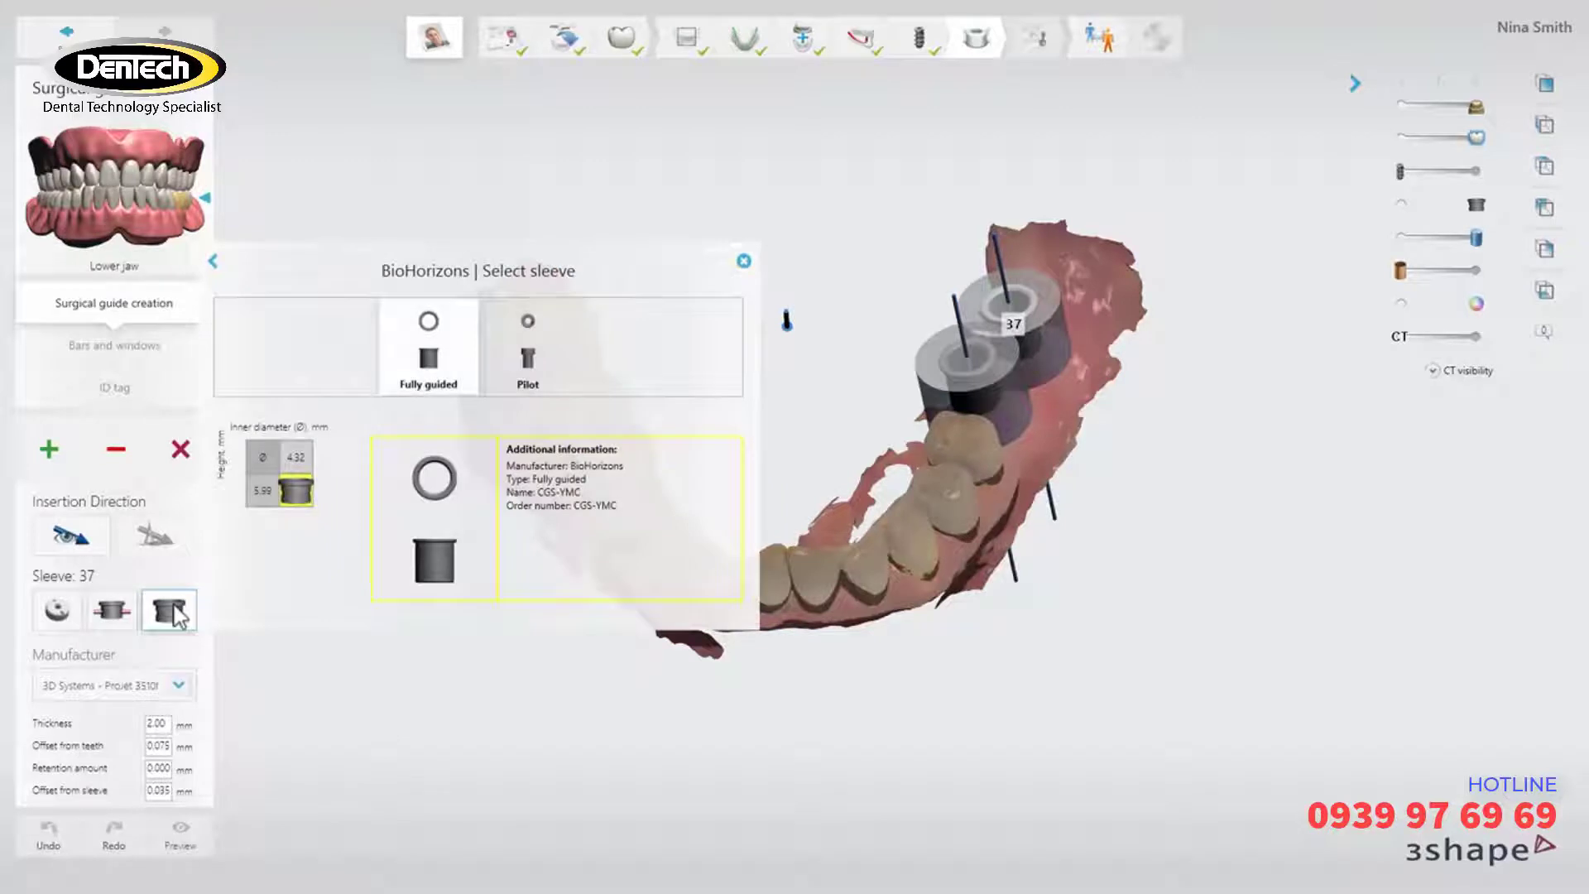
click(213, 262)
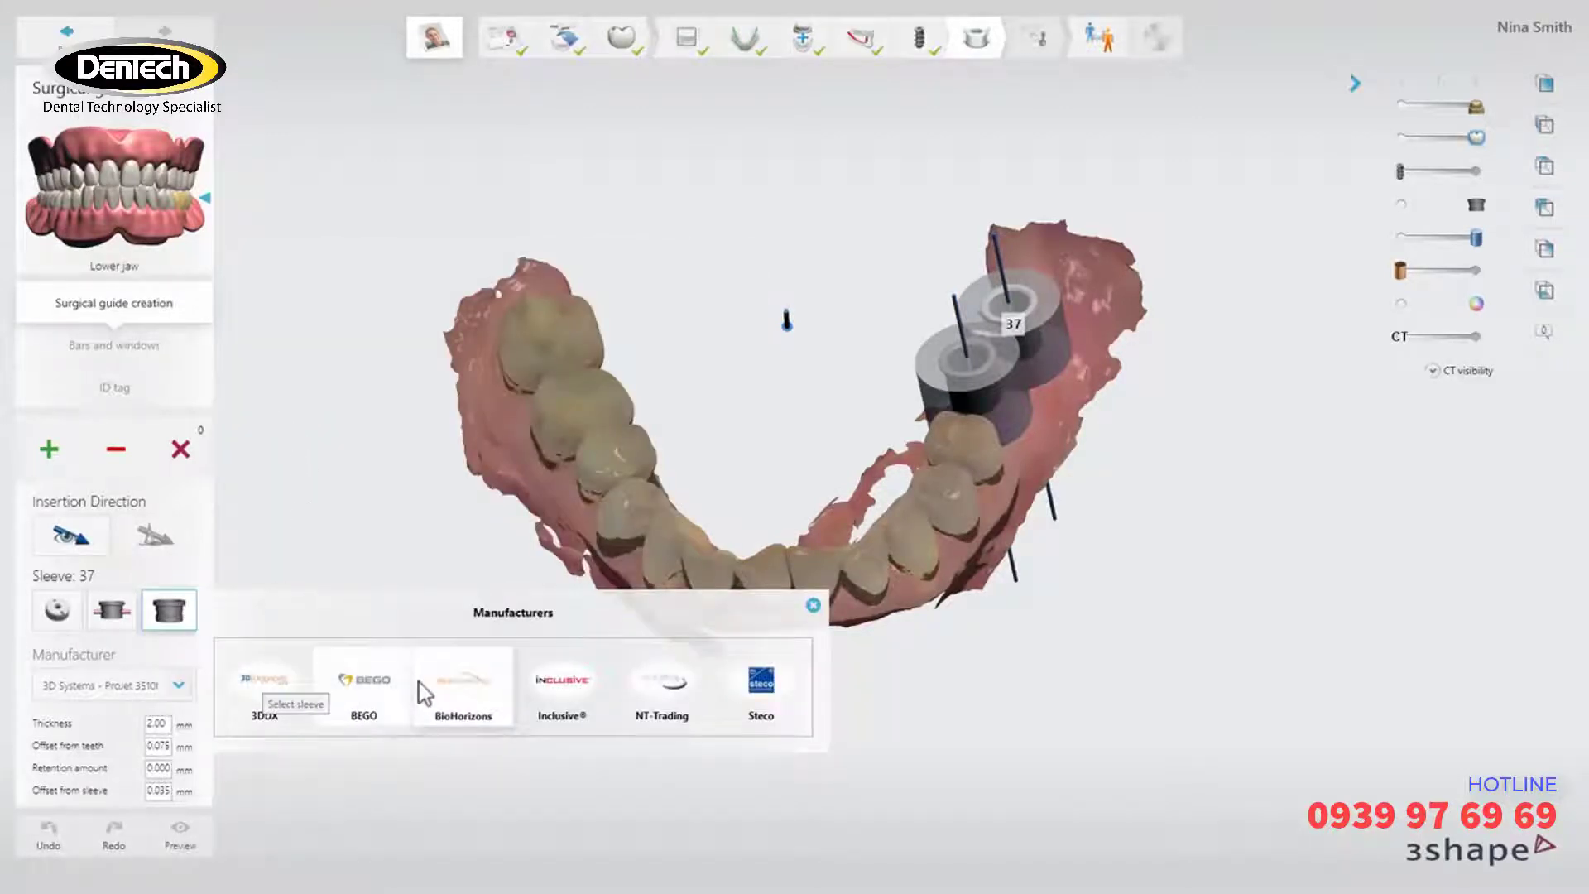
click(470, 695)
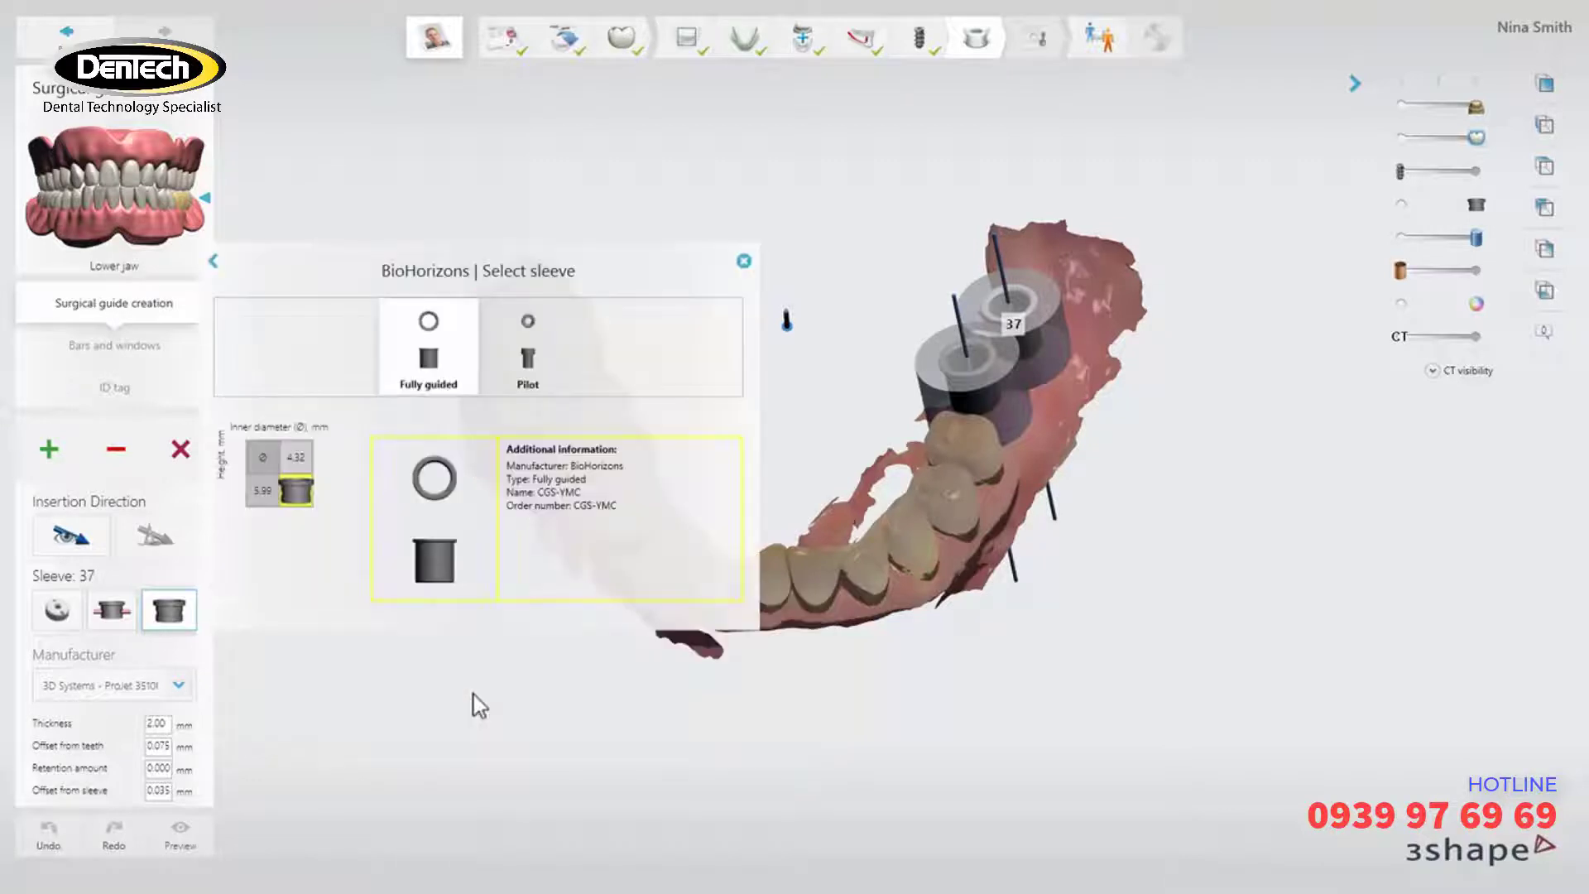
click(528, 360)
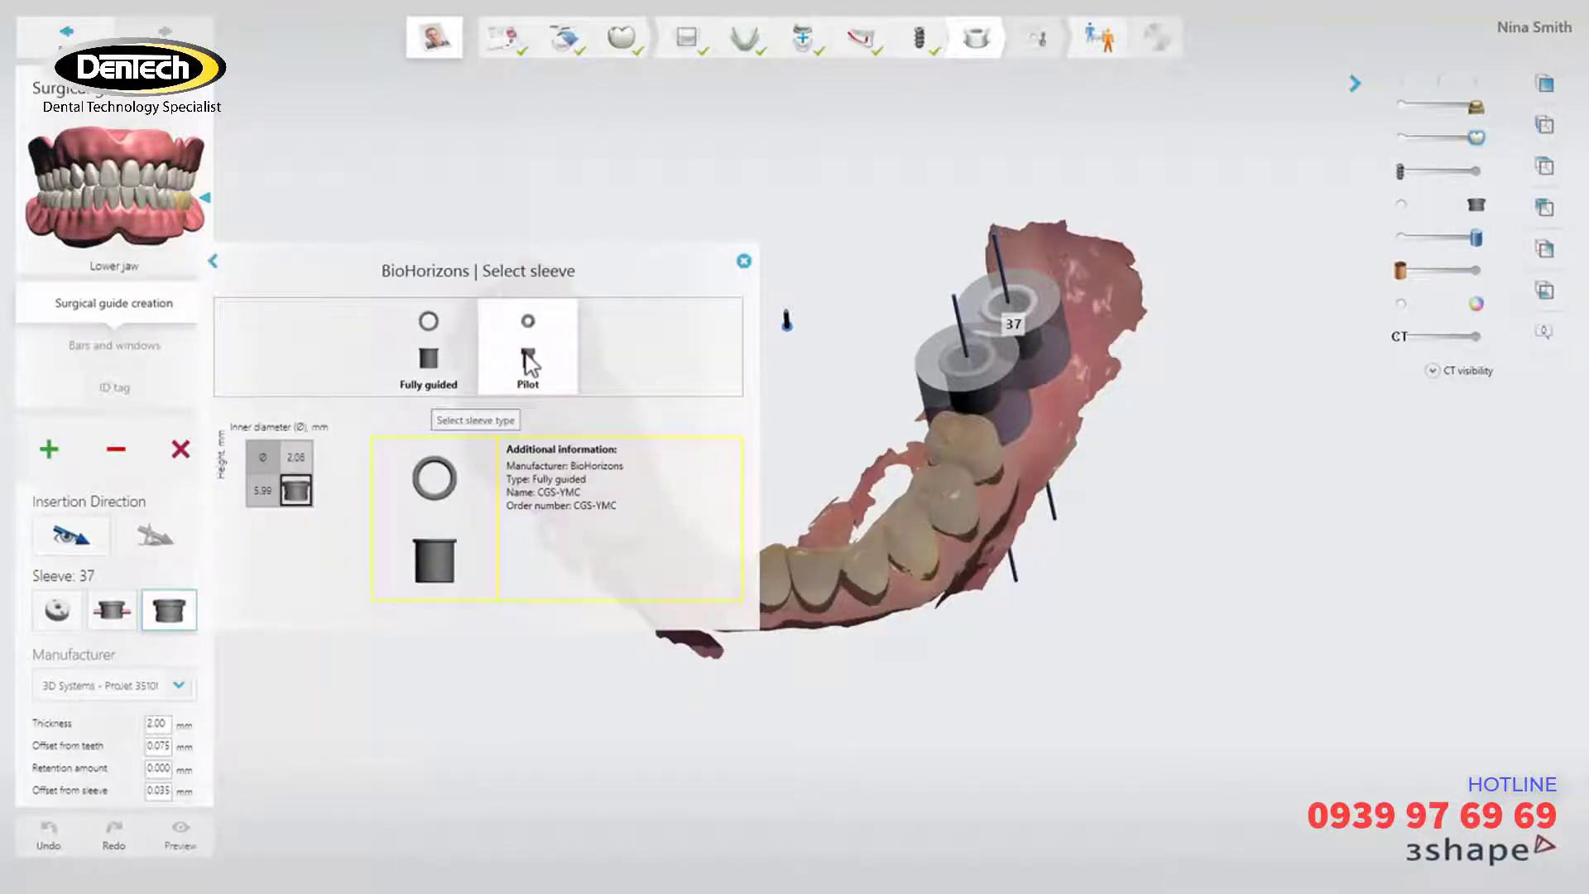
click(450, 356)
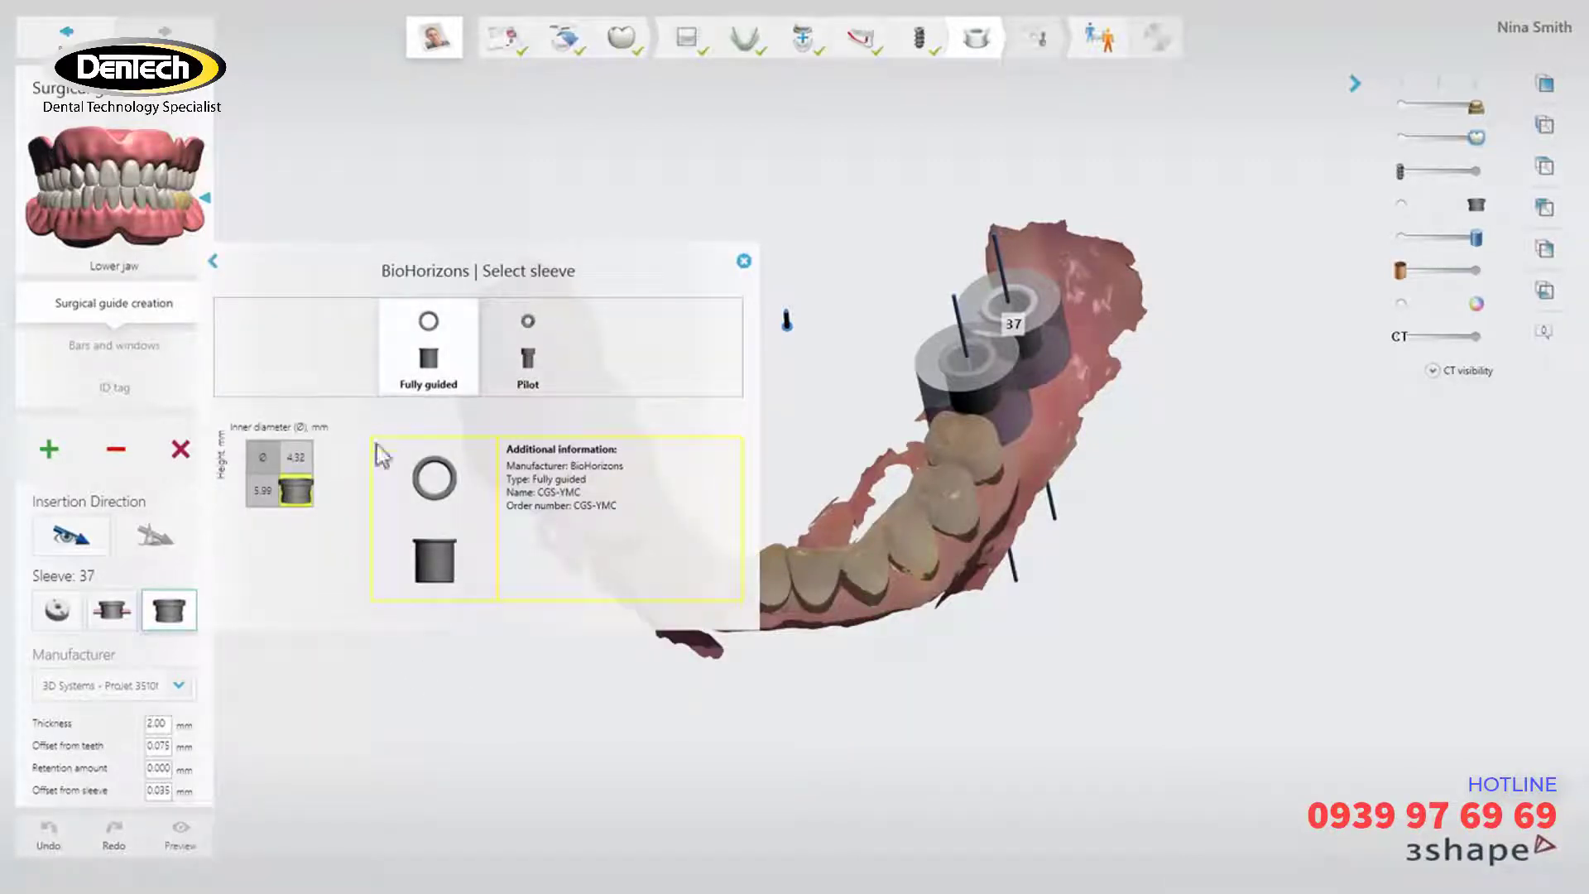
click(298, 493)
right_drag(856, 725, 573, 697)
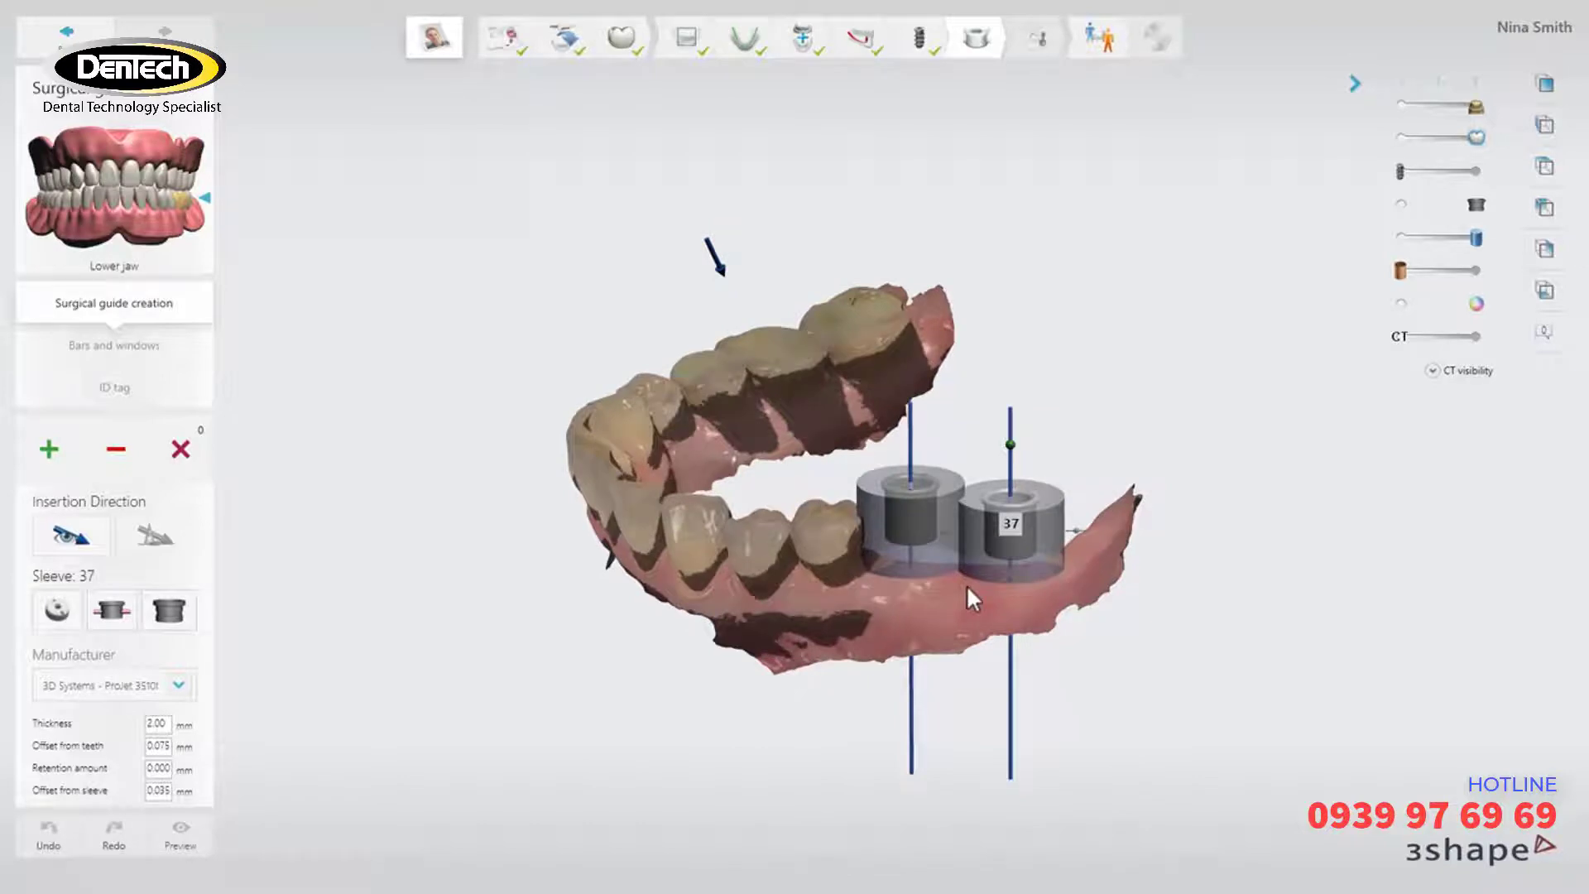
Show the implants and hide the jaw scan so the sleeves and implants are visible
scroll(967, 585, up, 5)
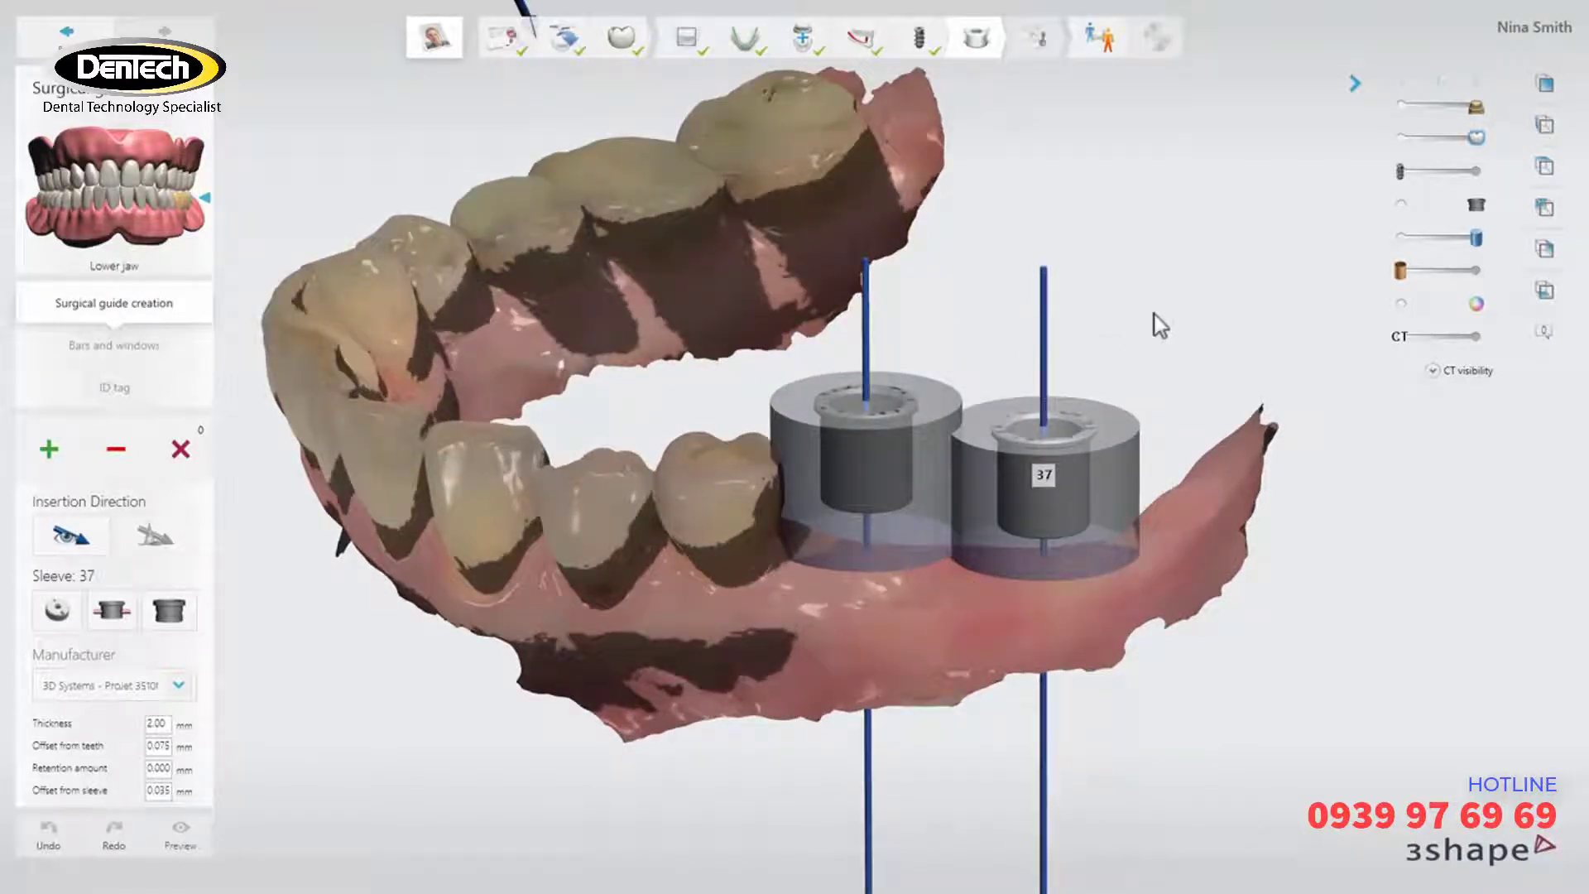
click(1478, 170)
click(1399, 107)
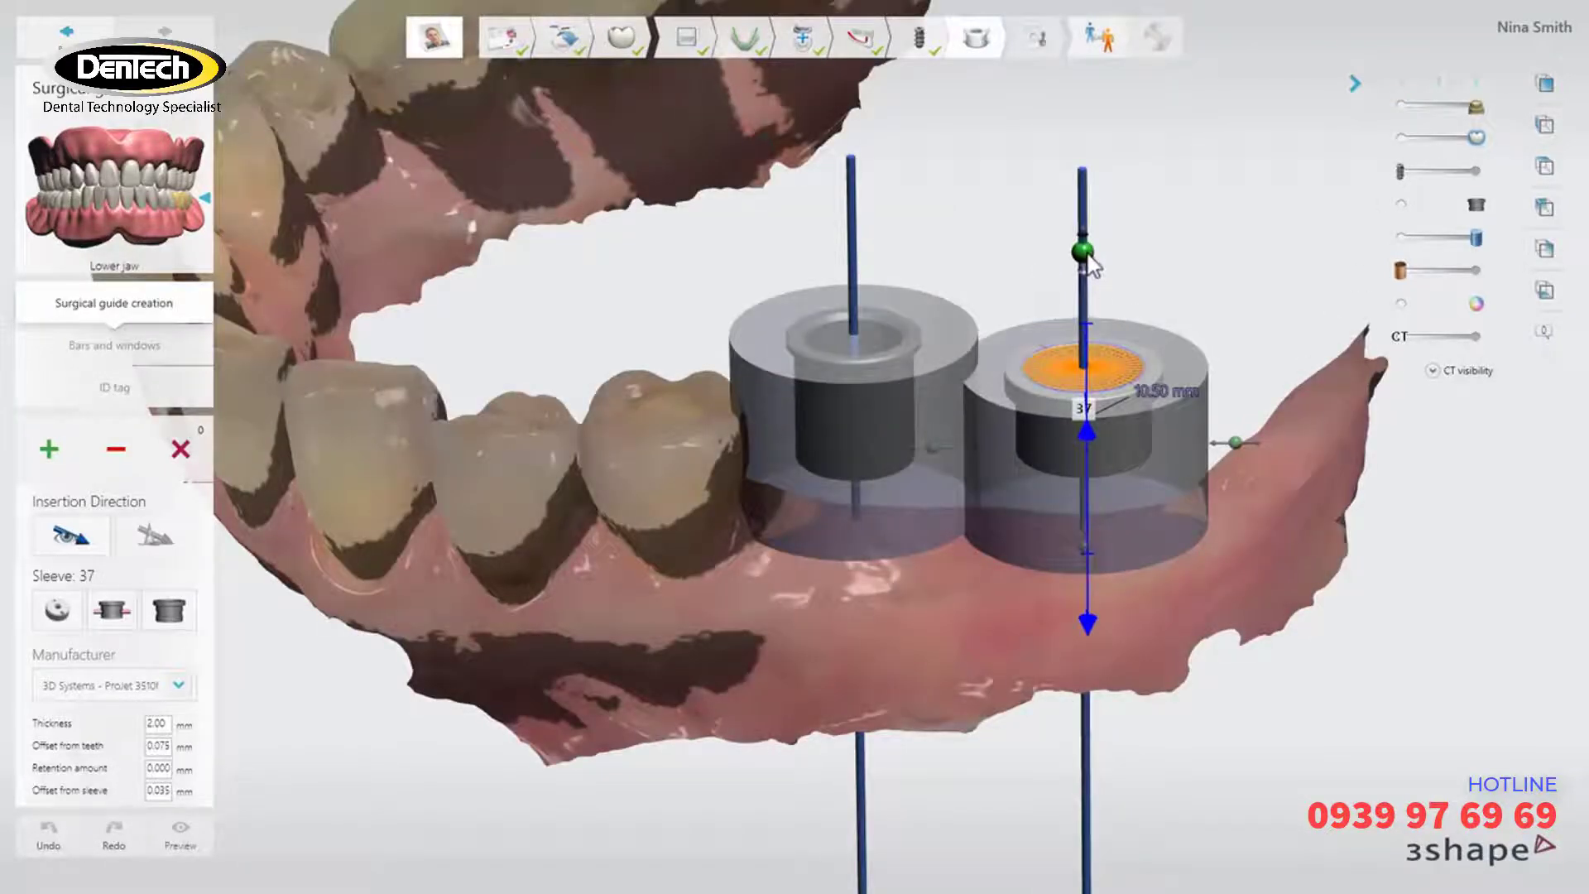
Raise sleeve 37 along its implant axis to about 11.00 mm, level with sleeve 36
drag(1087, 256, 1093, 337)
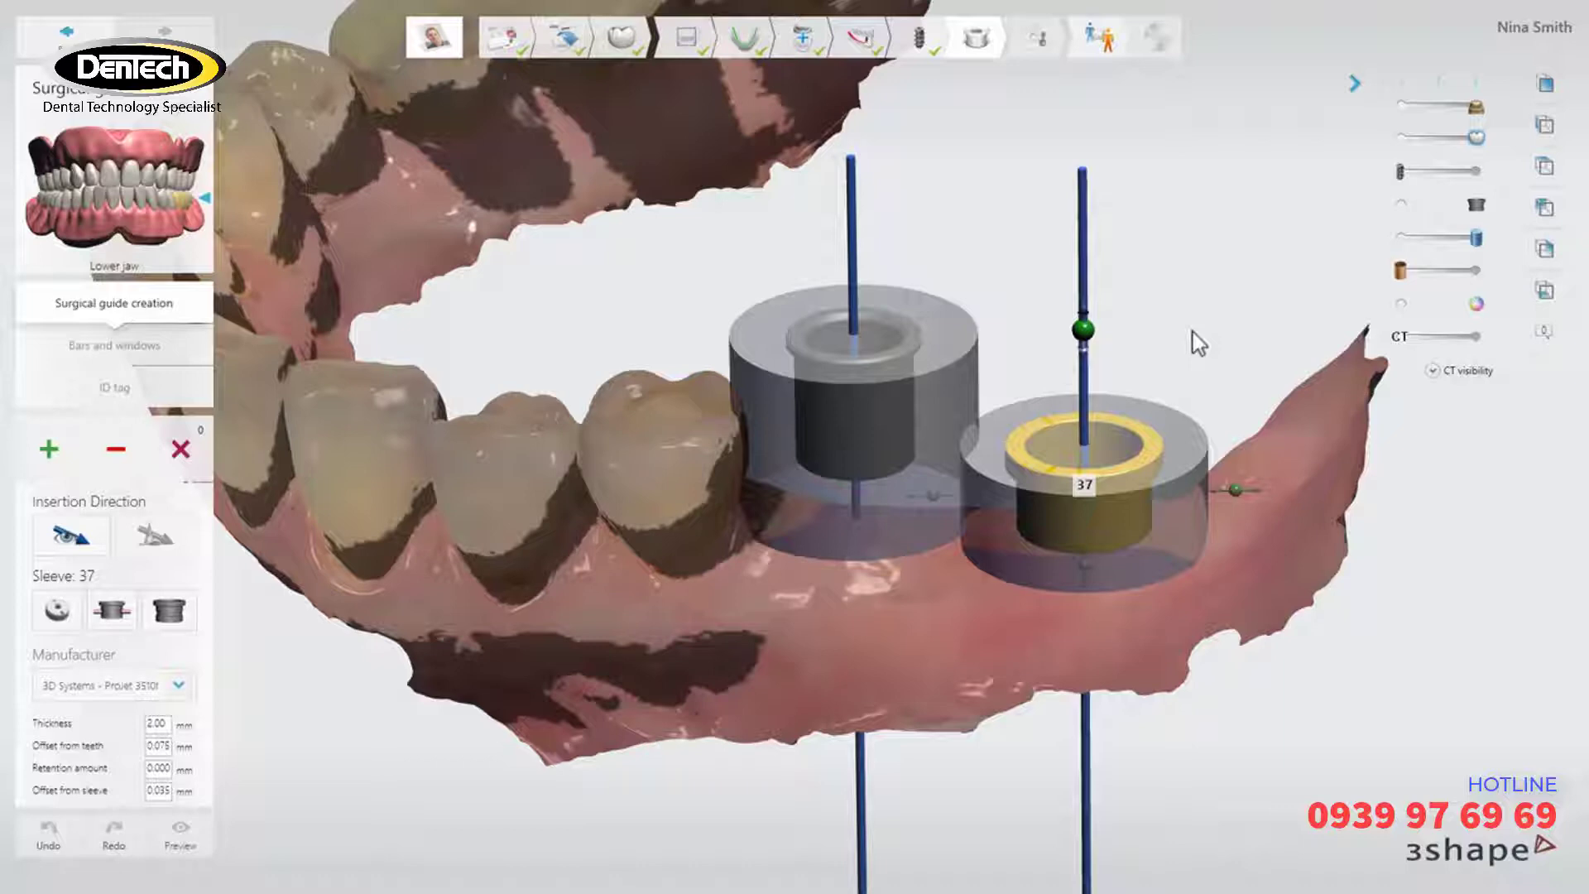
drag(1085, 331, 1085, 225)
mouse_move(1084, 565)
mouse_down()
mouse_move(1095, 459)
mouse_move(1084, 539)
mouse_up()
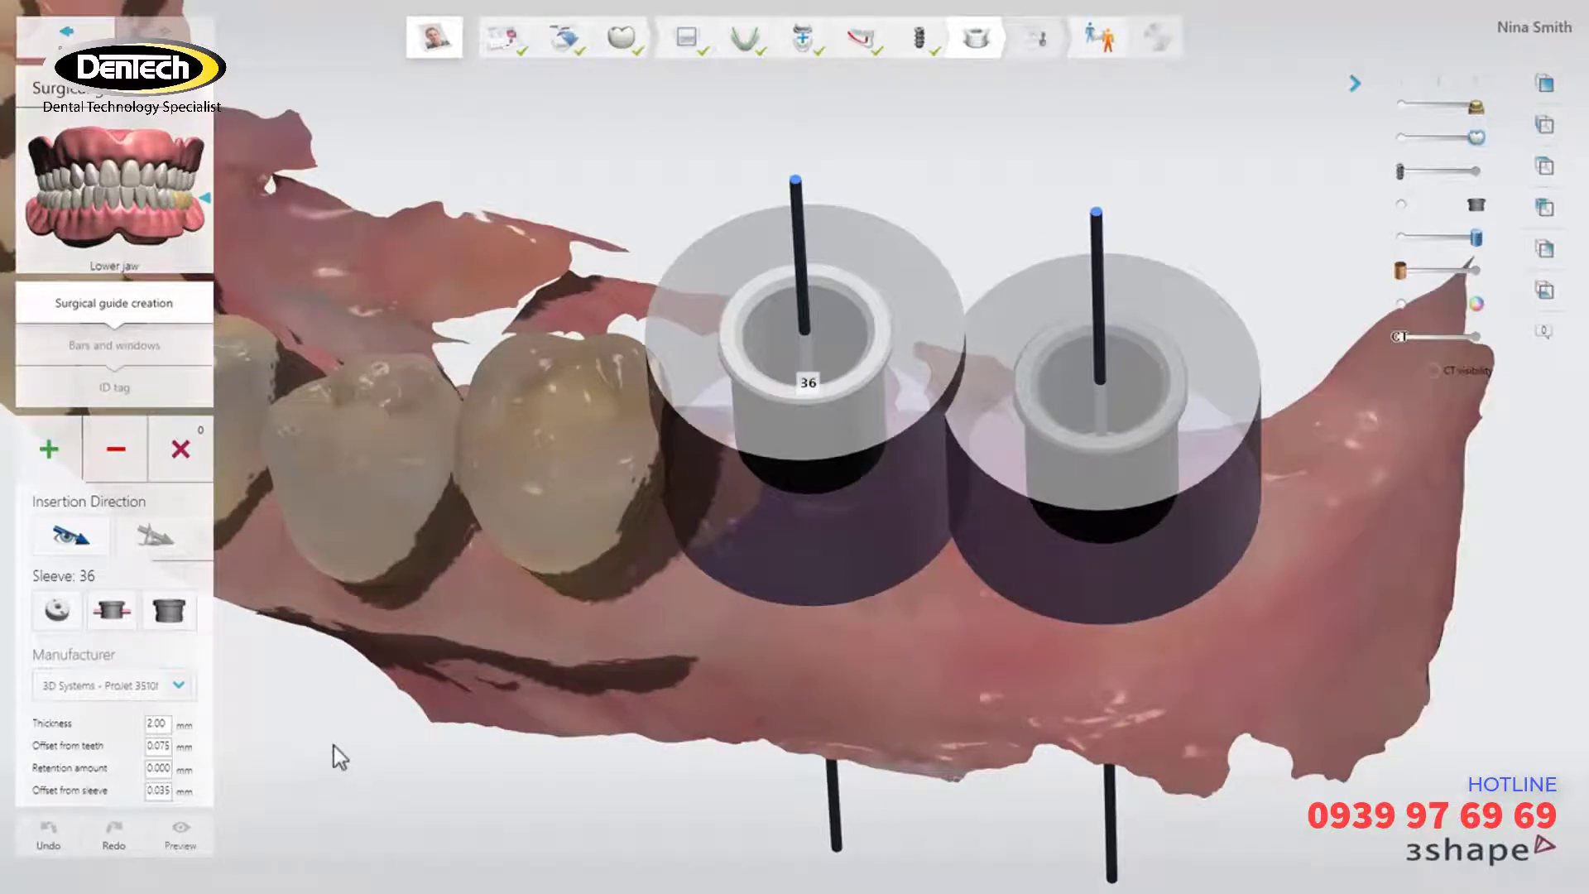
Add the pink pin component to sleeve 36 and sleeve 37, then adjust sleeve 37's pin
click(112, 611)
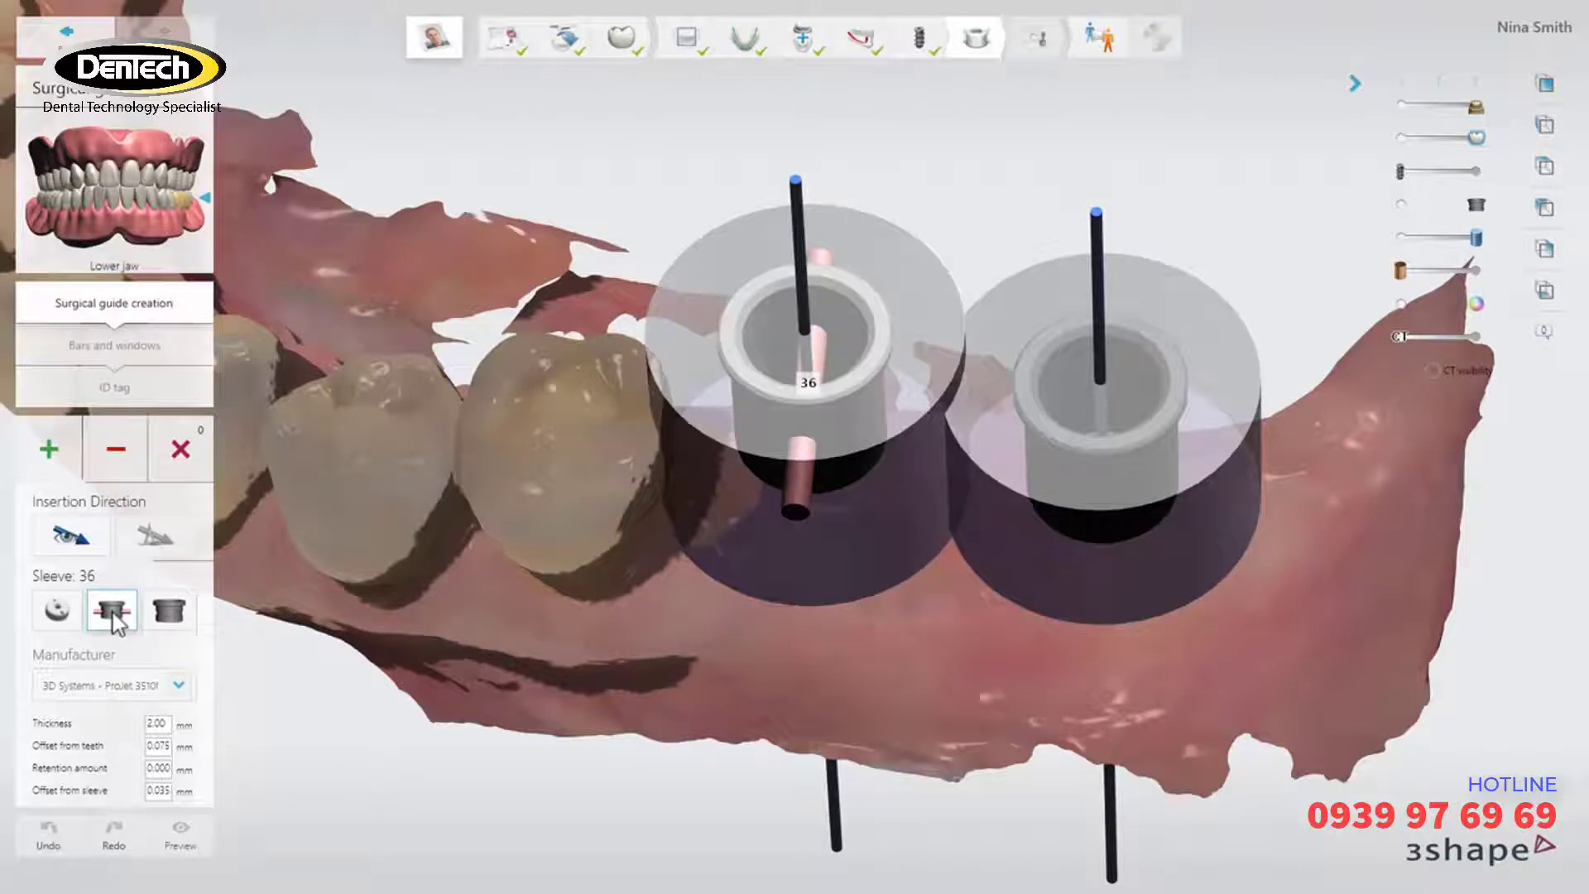
click(1083, 451)
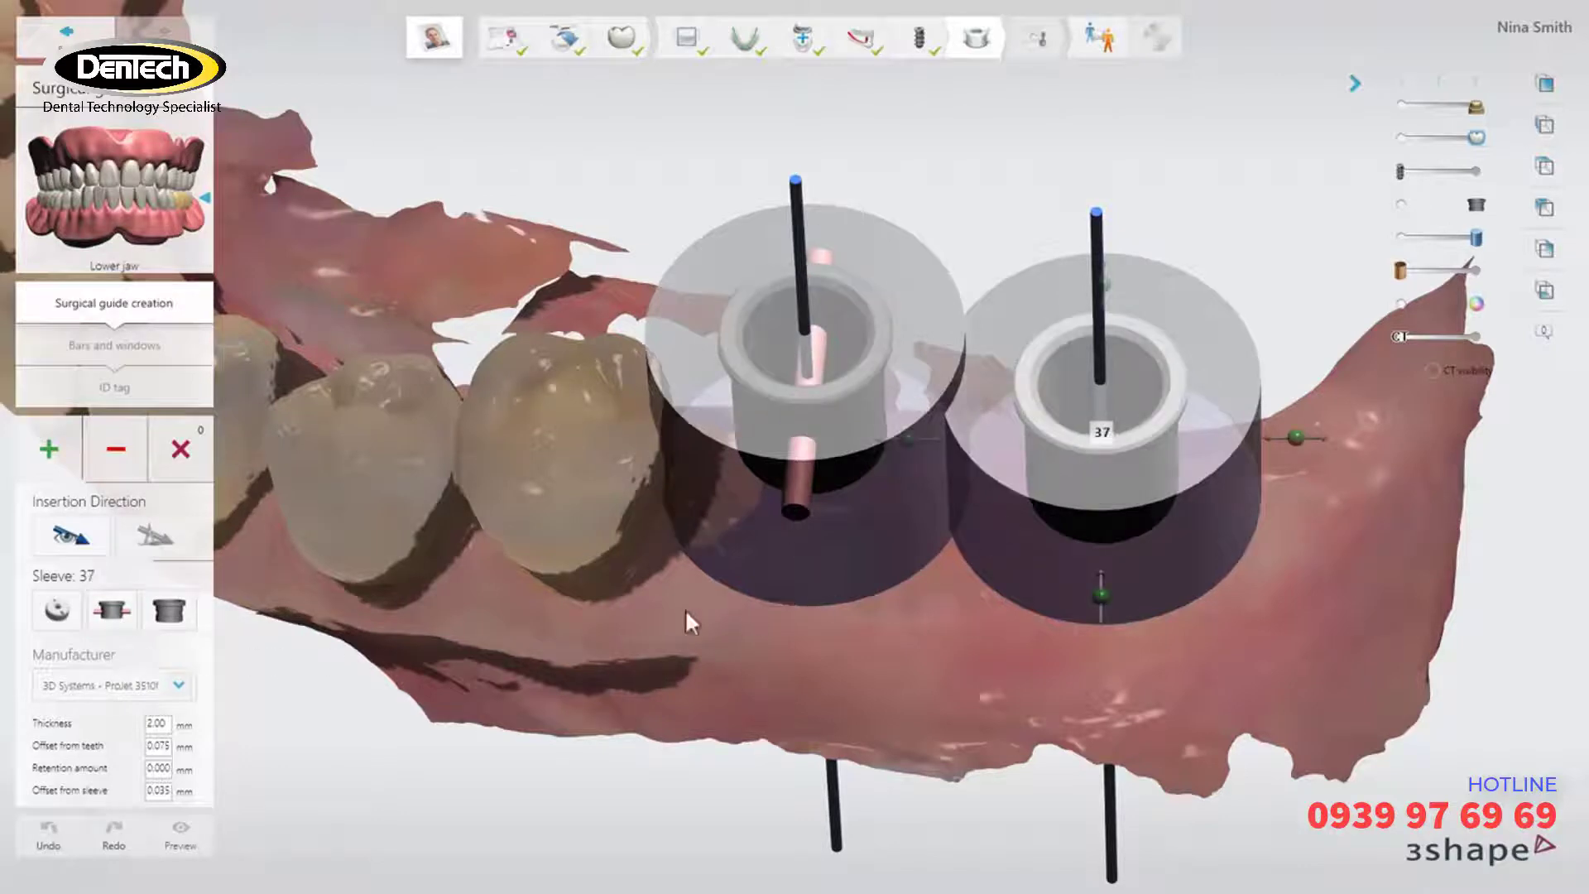
click(120, 621)
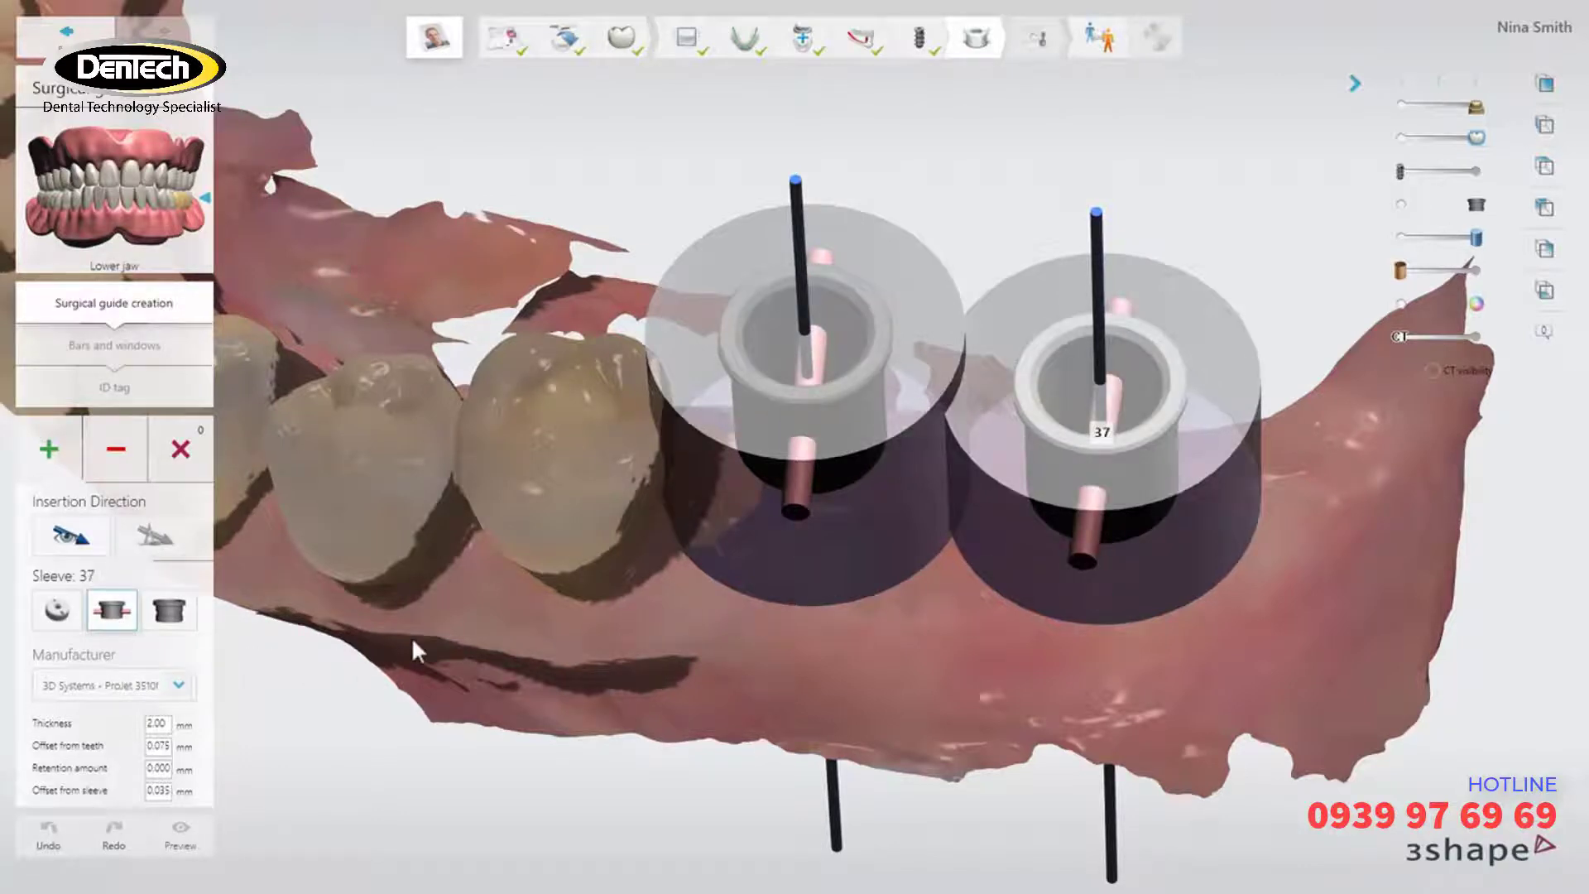
drag(1084, 568, 1086, 550)
right_drag(1086, 549, 265, 573)
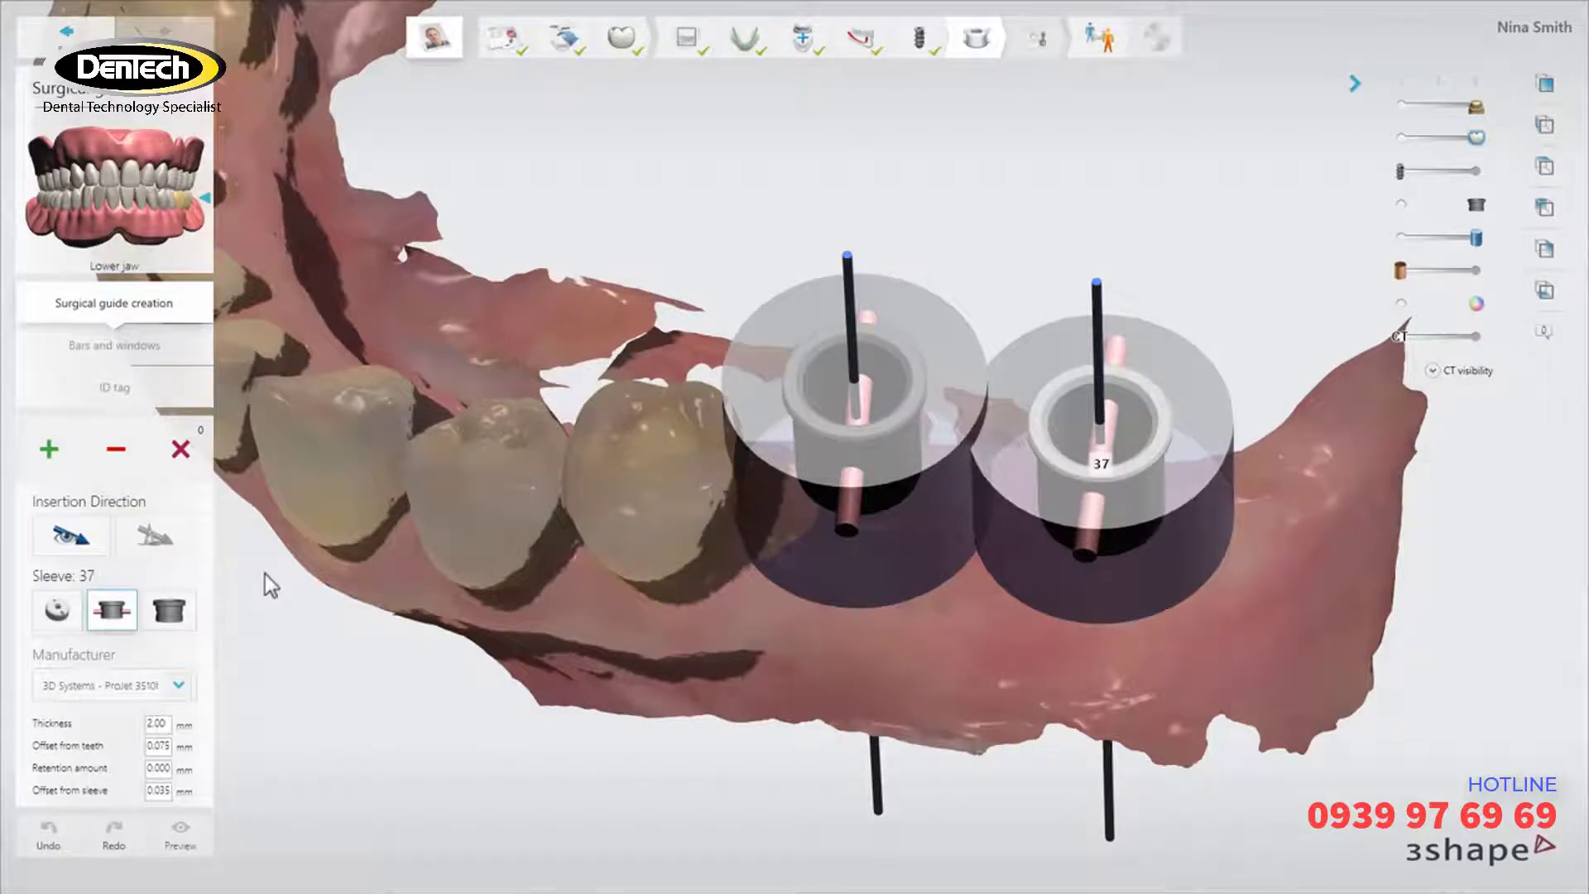
Set the guide insertion direction from the current view of the lower jaw
click(83, 545)
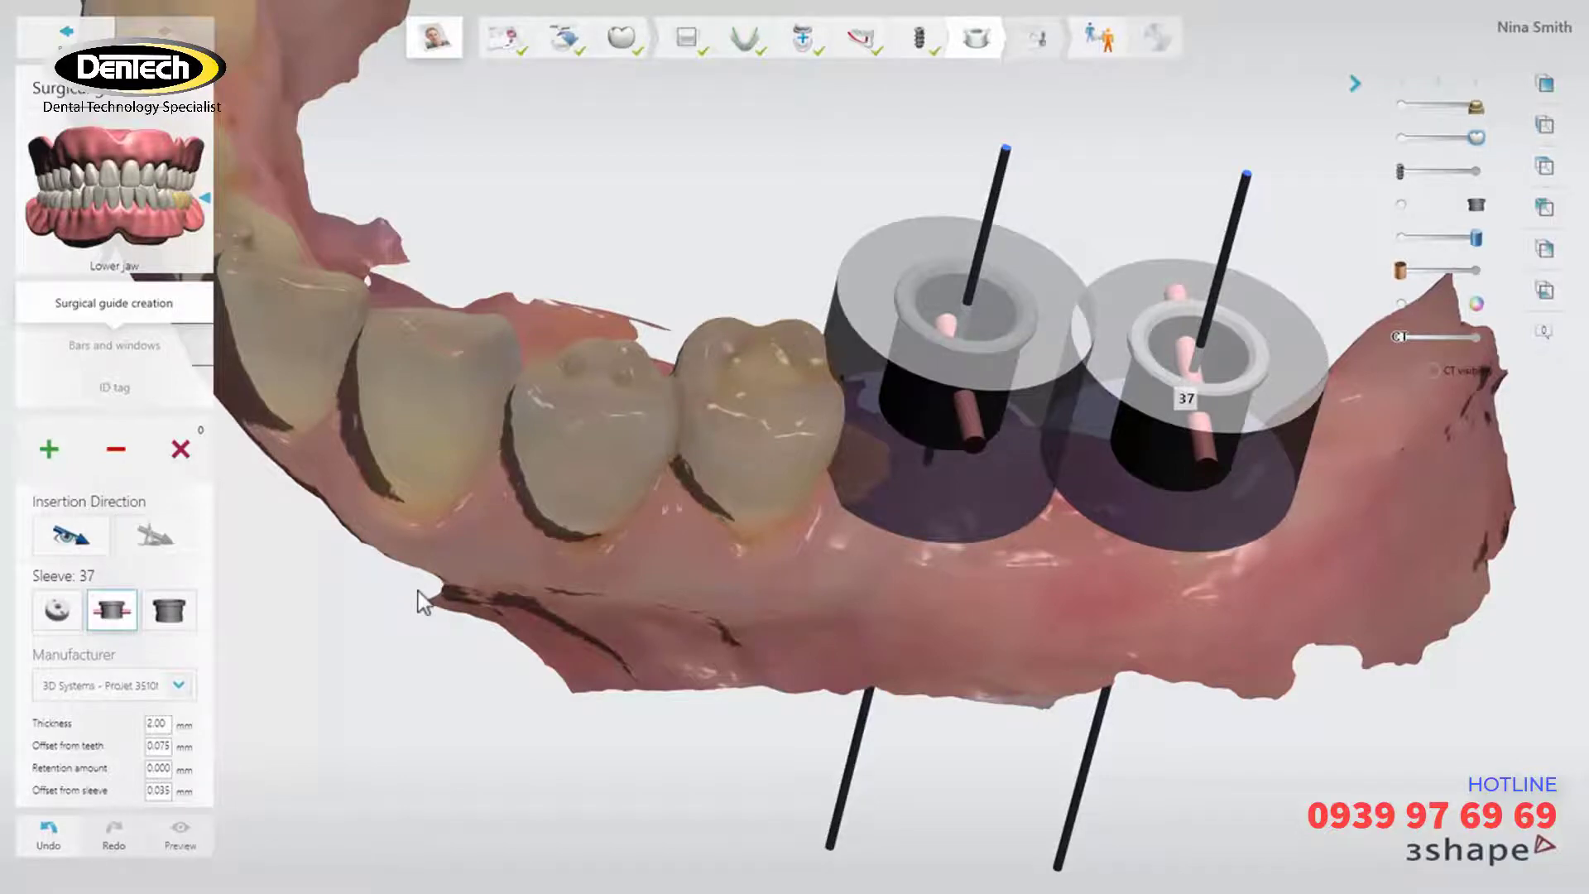
right_drag(418, 591, 334, 492)
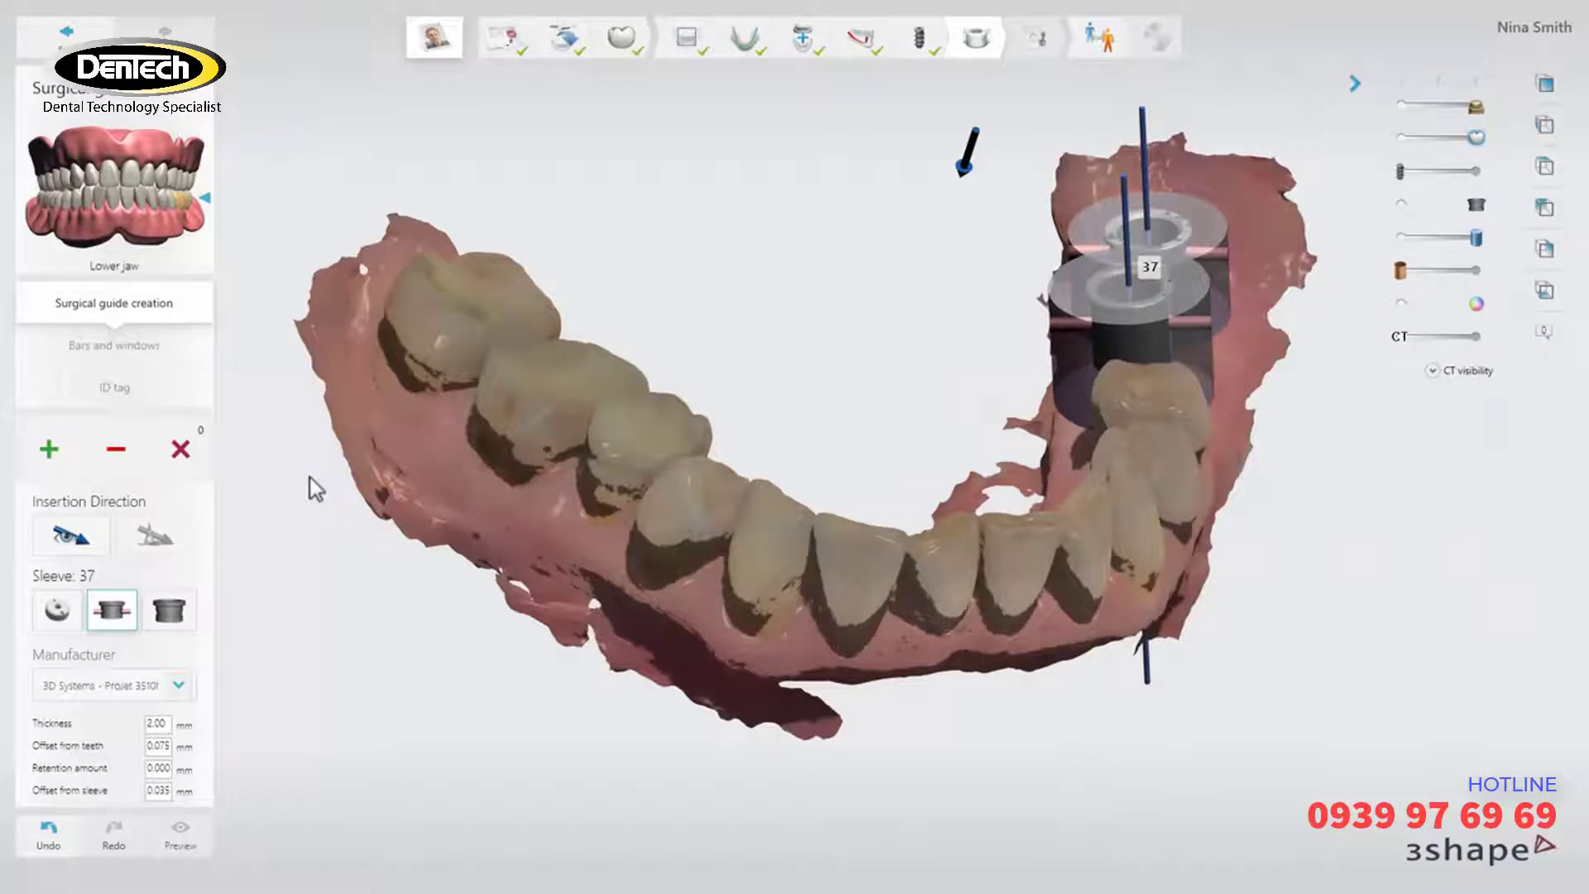
Start the guide outline with points along the tooth margins, adjusting one point
click(48, 450)
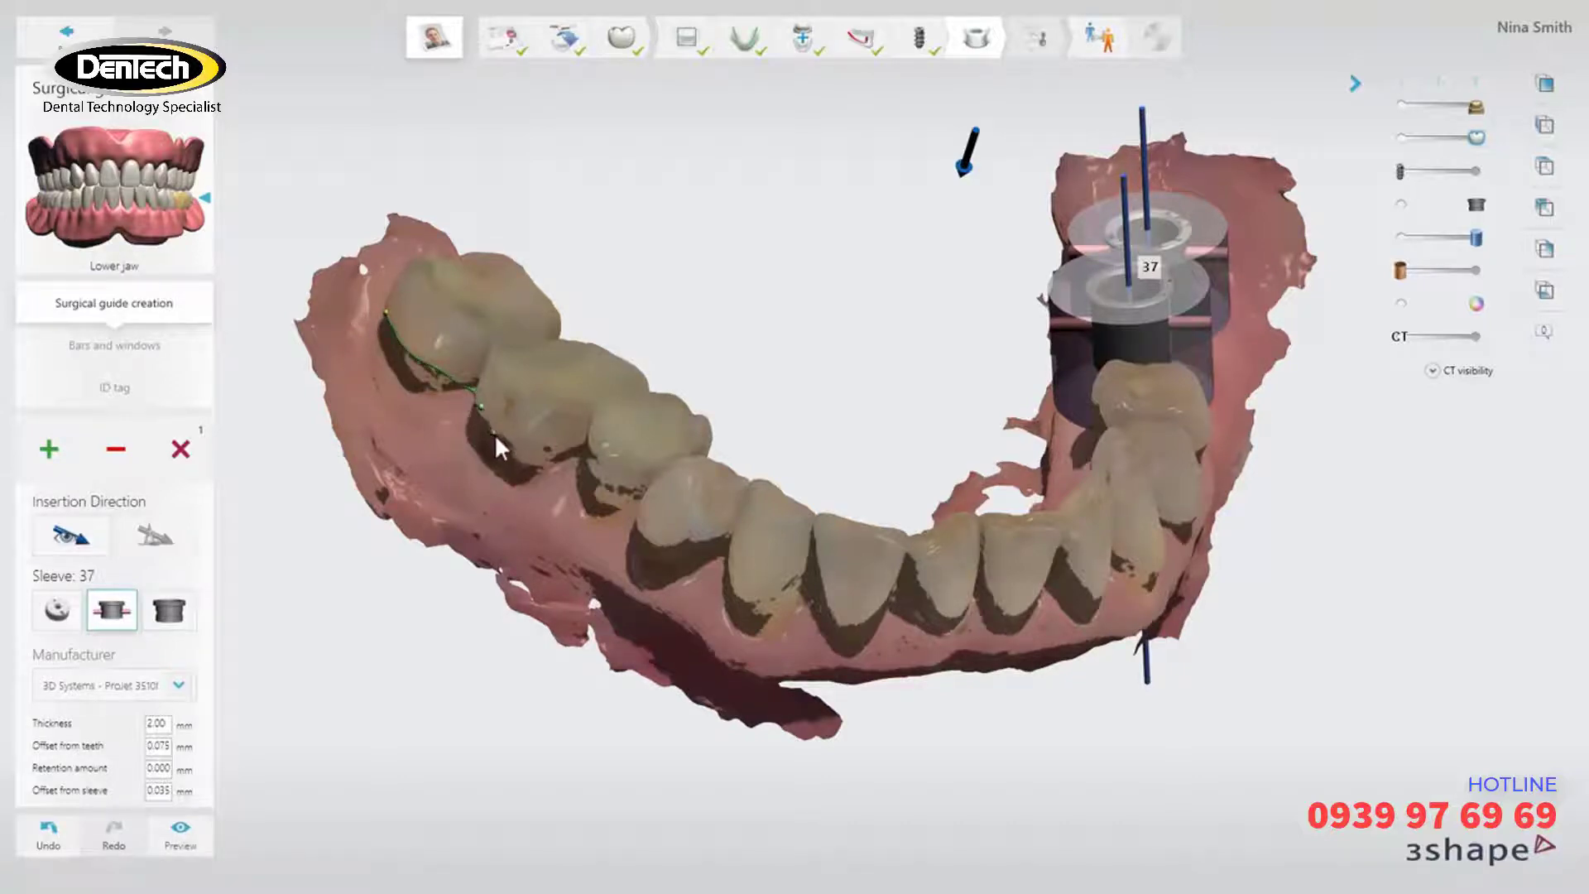
click(617, 478)
right_drag(820, 609, 768, 531)
scroll(770, 533, up, 5)
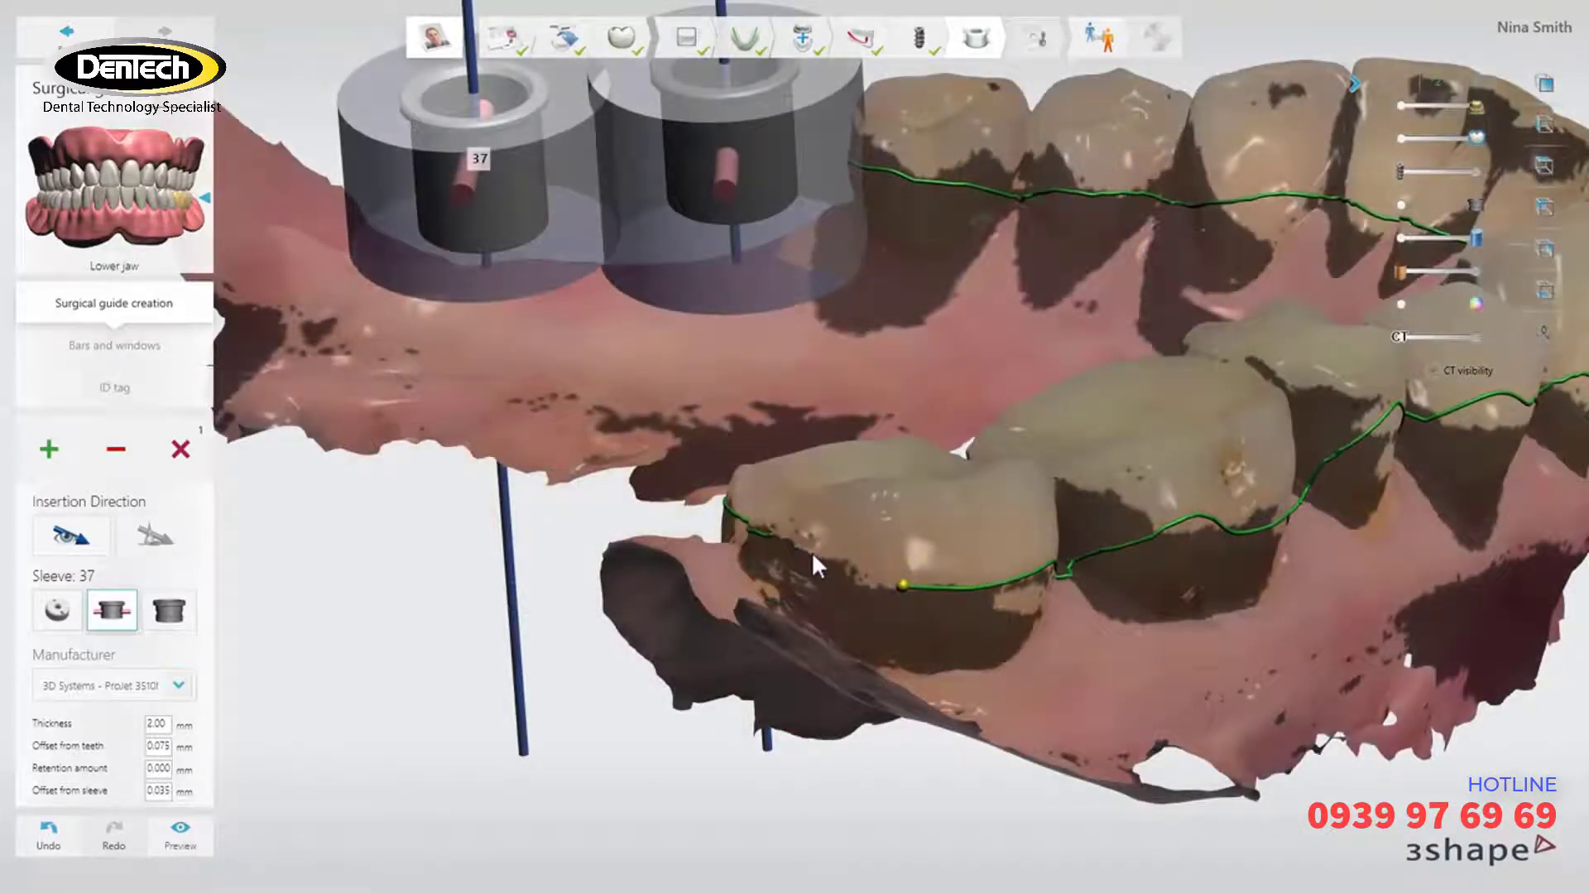
drag(841, 567, 894, 584)
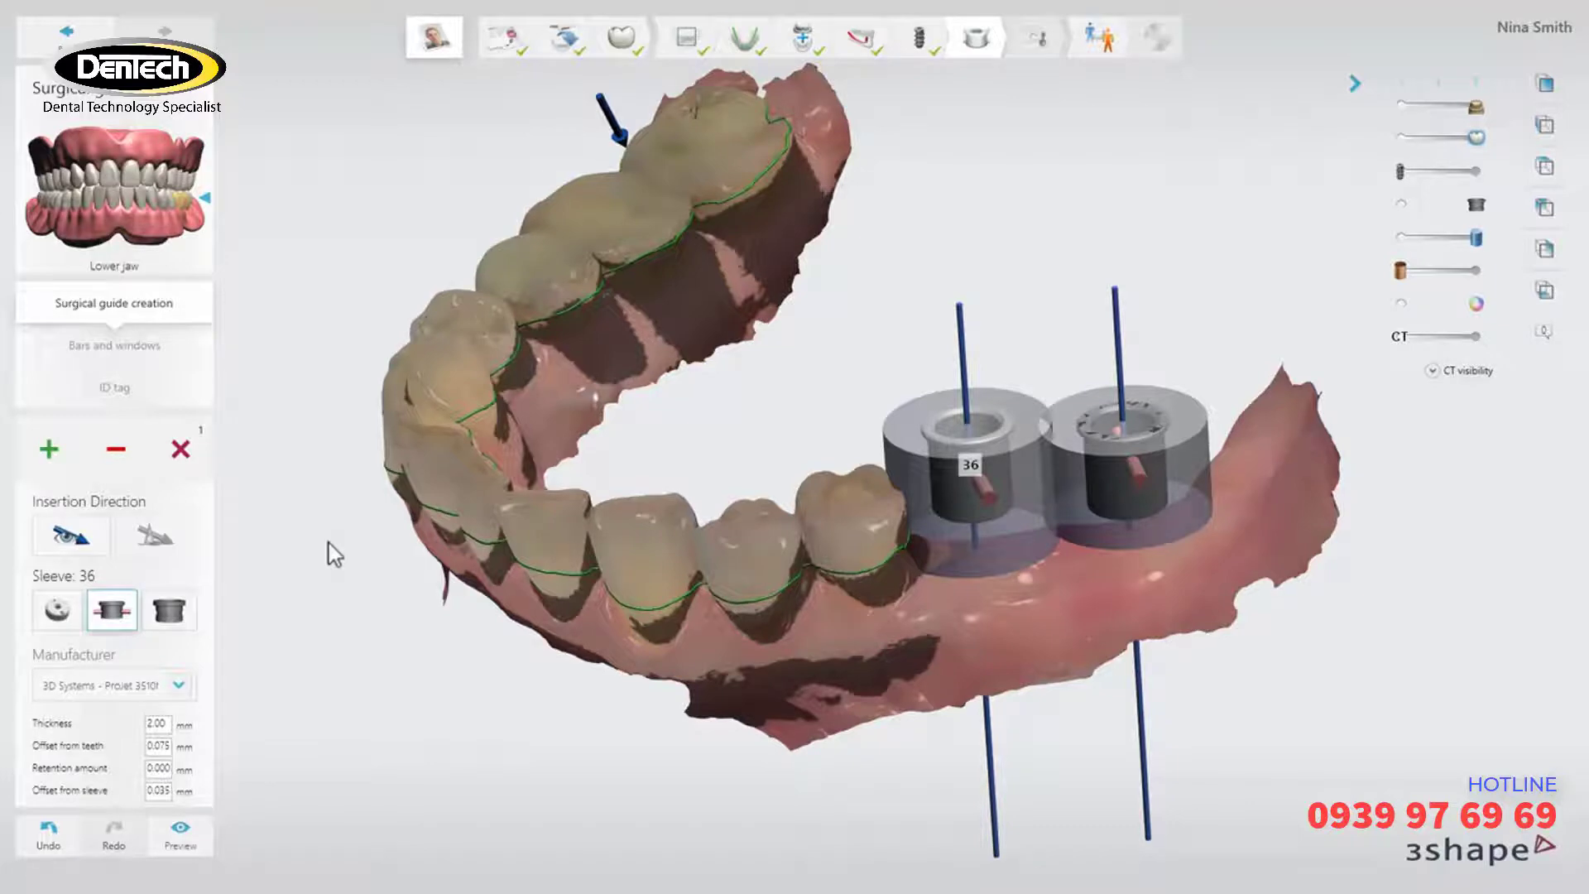
Trace a new outline curve along the gum line and check it from the side
click(48, 449)
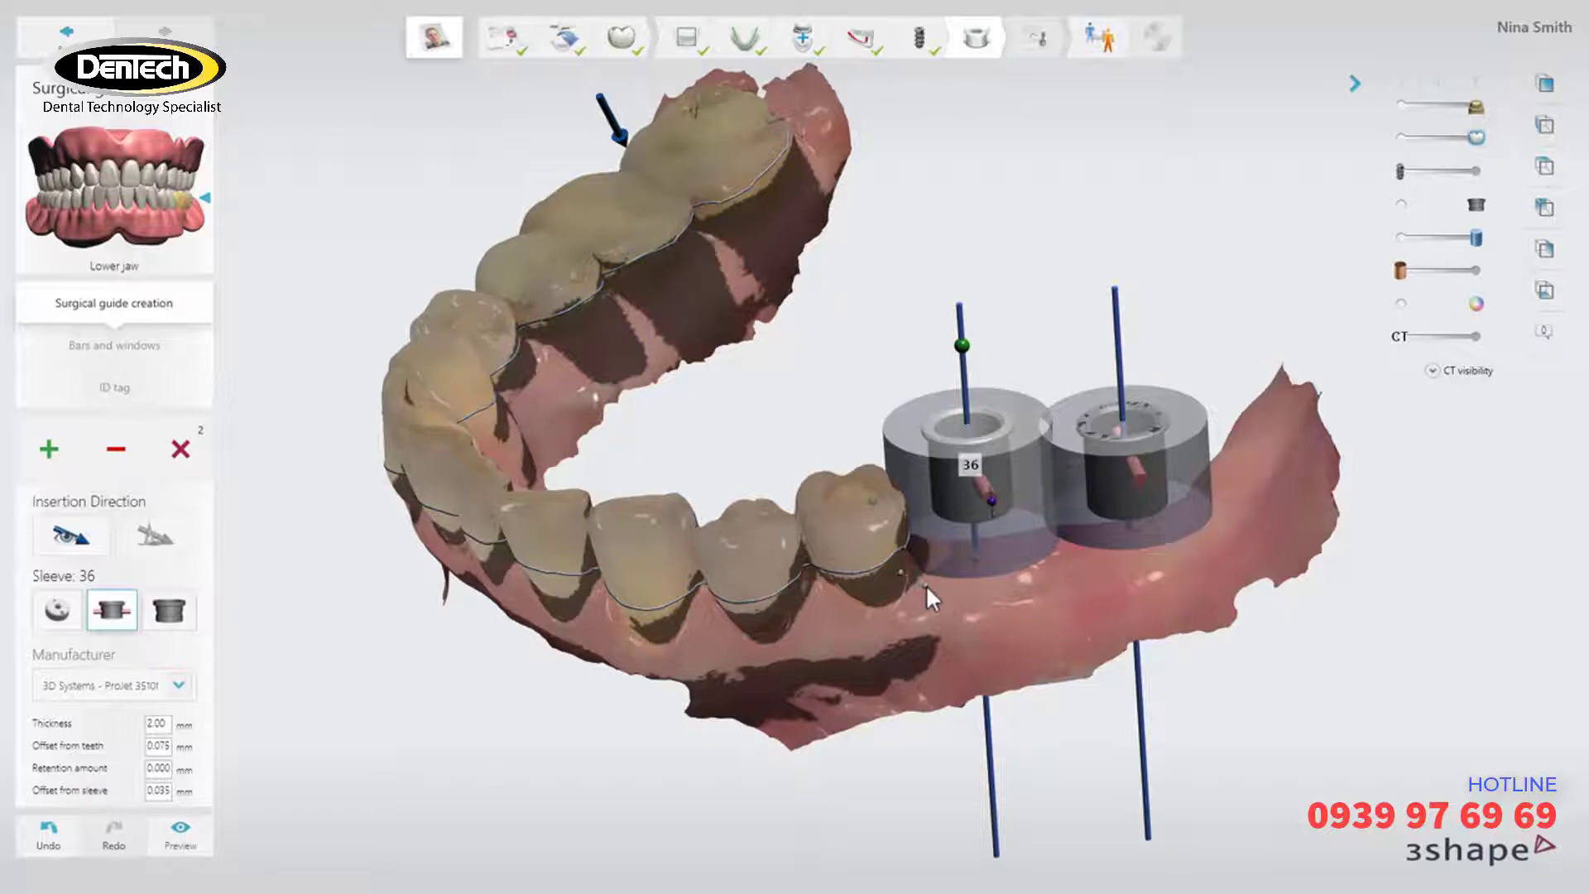
mouse_move(972, 599)
mouse_down()
mouse_move(1069, 602)
mouse_move(1189, 559)
mouse_up()
right_drag(1230, 528, 1017, 406)
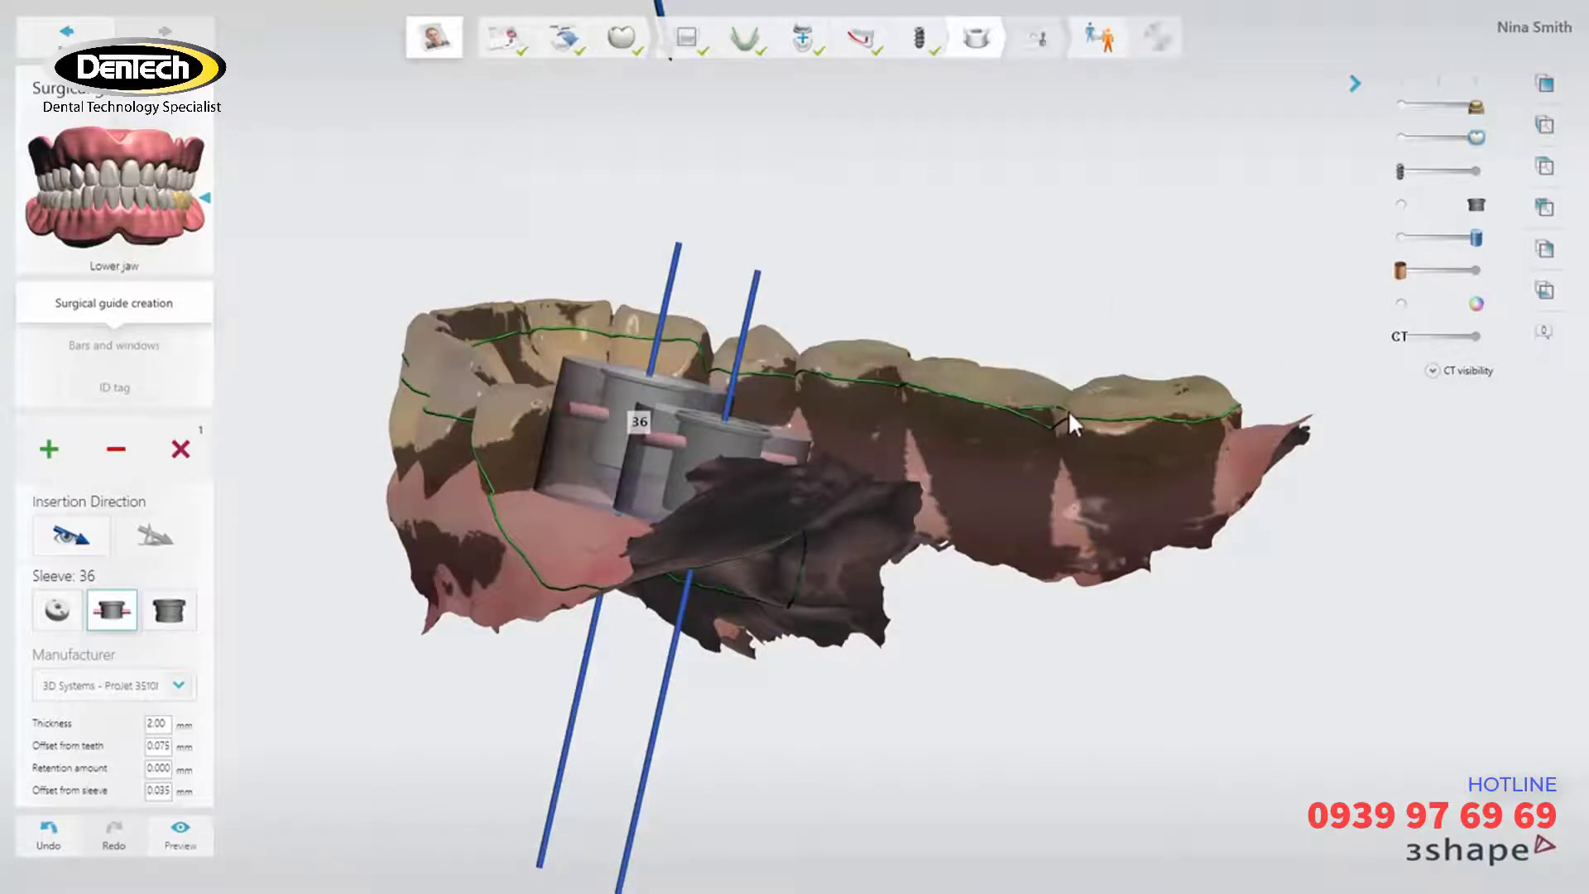
right_drag(919, 437, 852, 399)
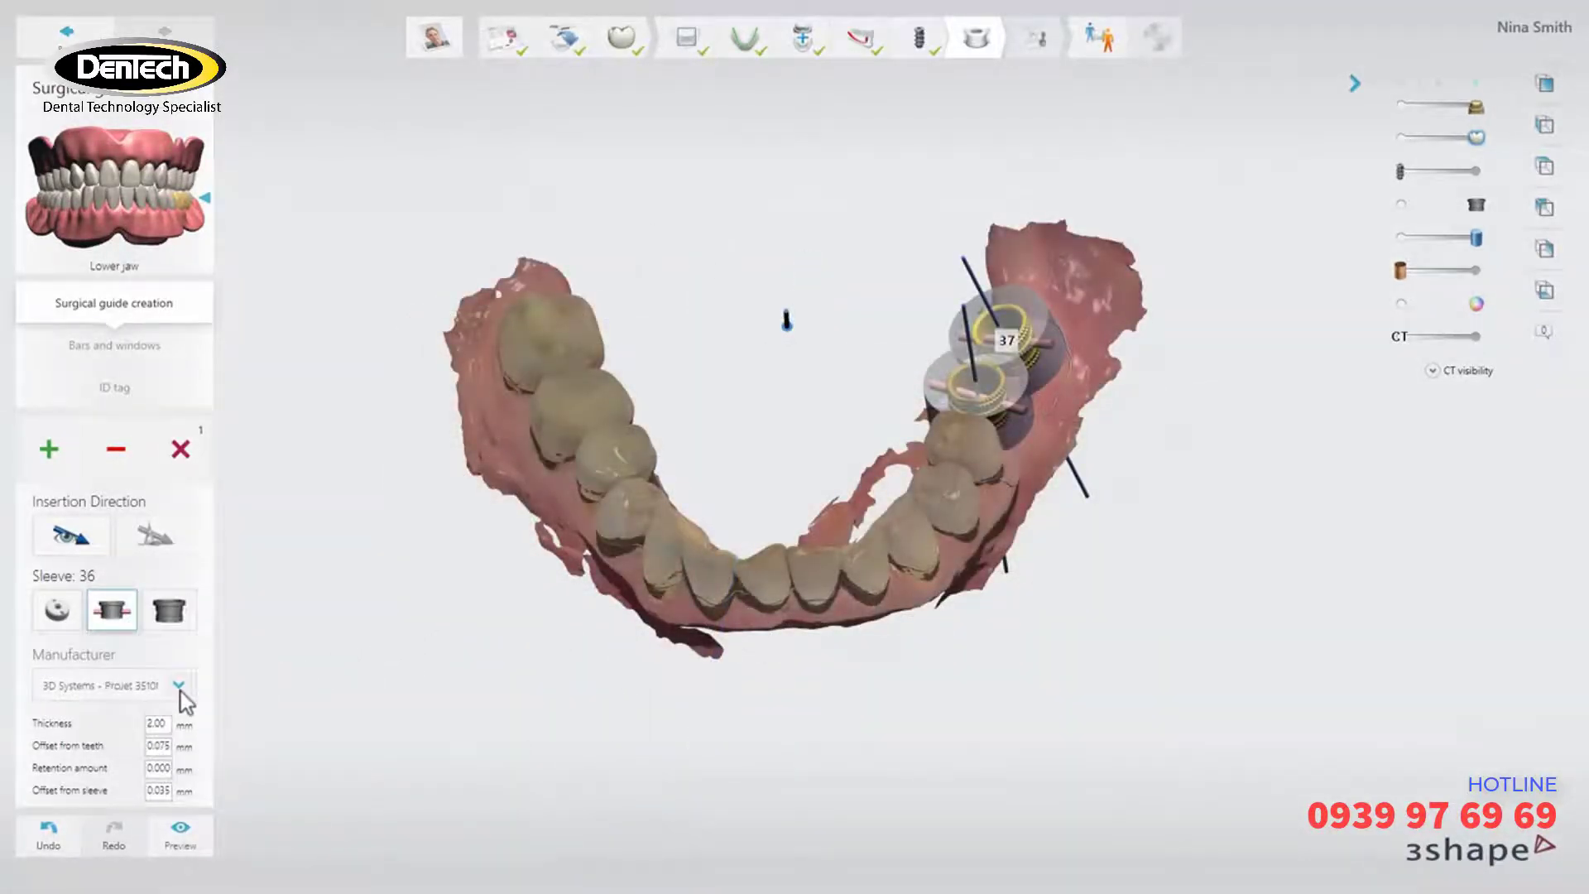
Set the guide printer profile to 3D Systems ProJet 3510MP VisiJet Stone Plast (2.00 mm, 0.075 mm offset)
click(179, 687)
click(183, 492)
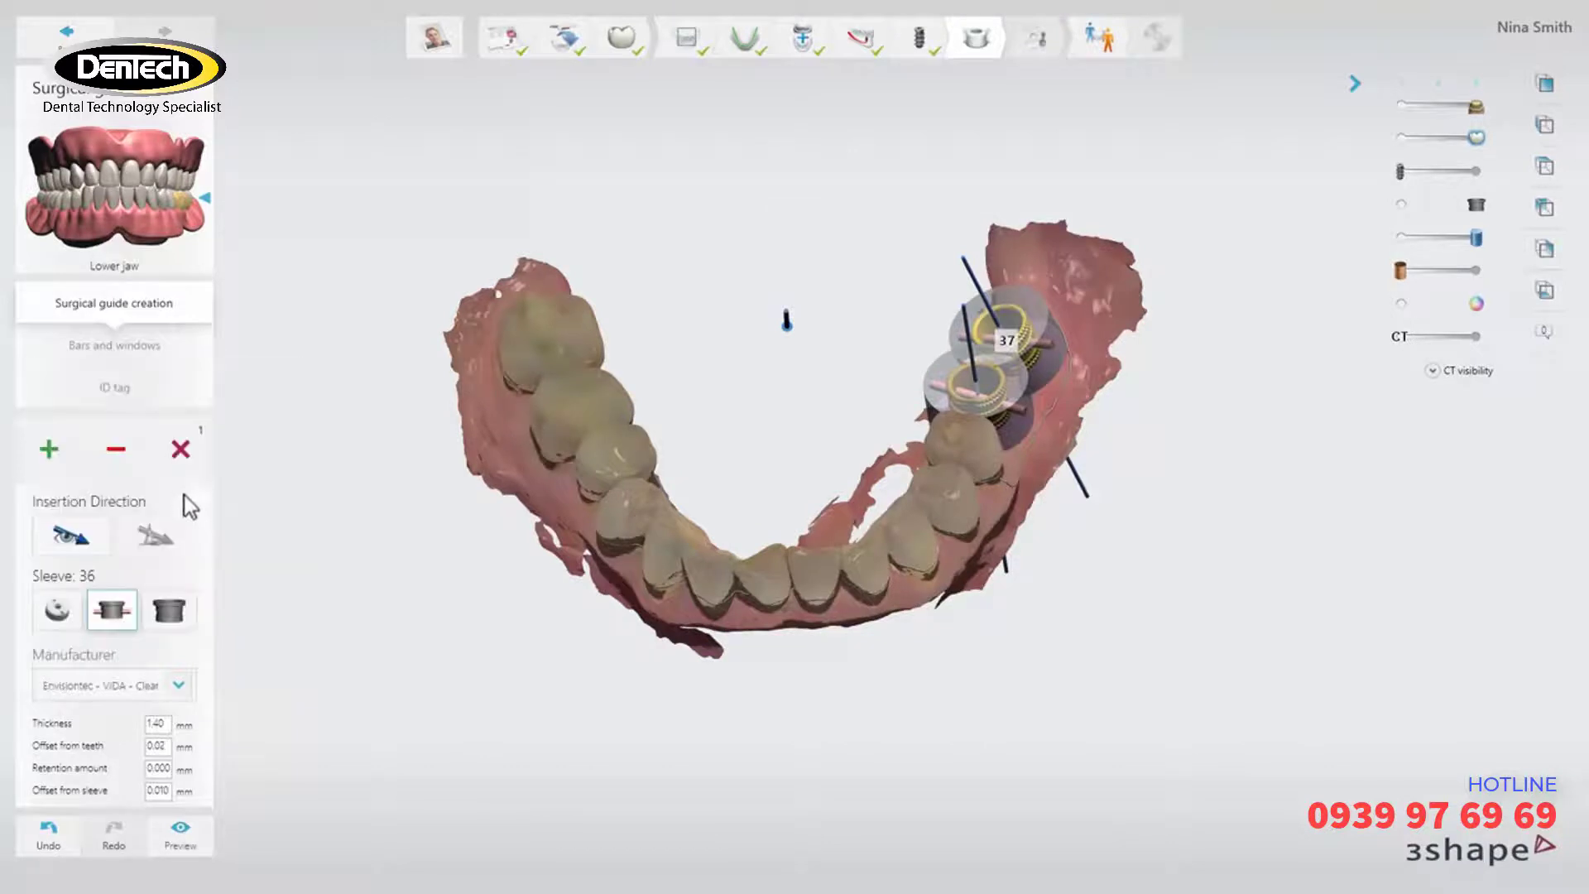
click(179, 685)
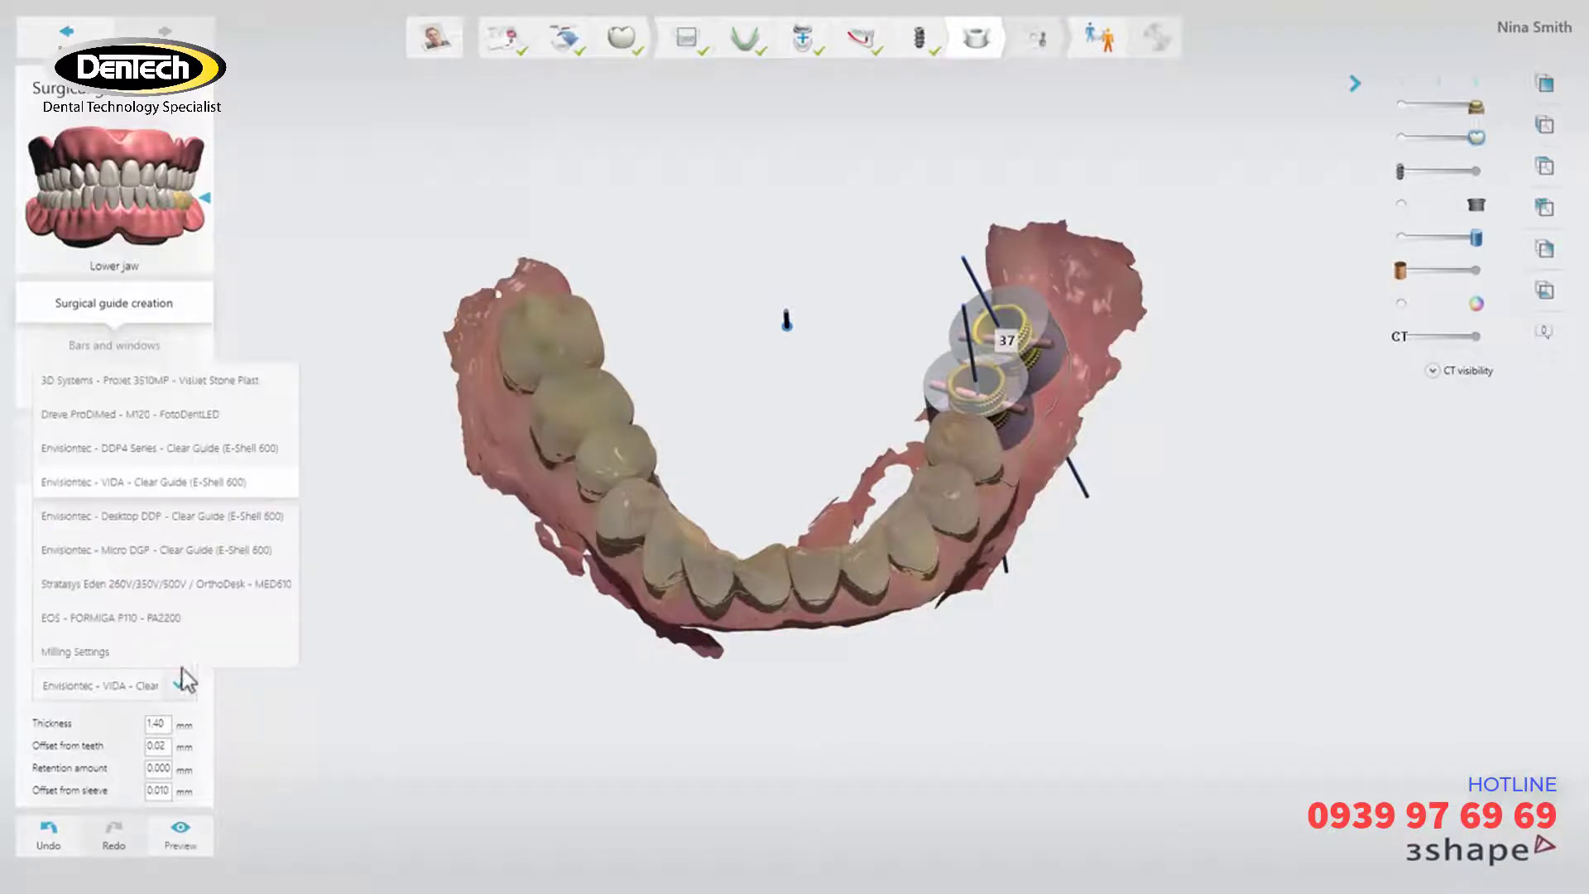
click(241, 390)
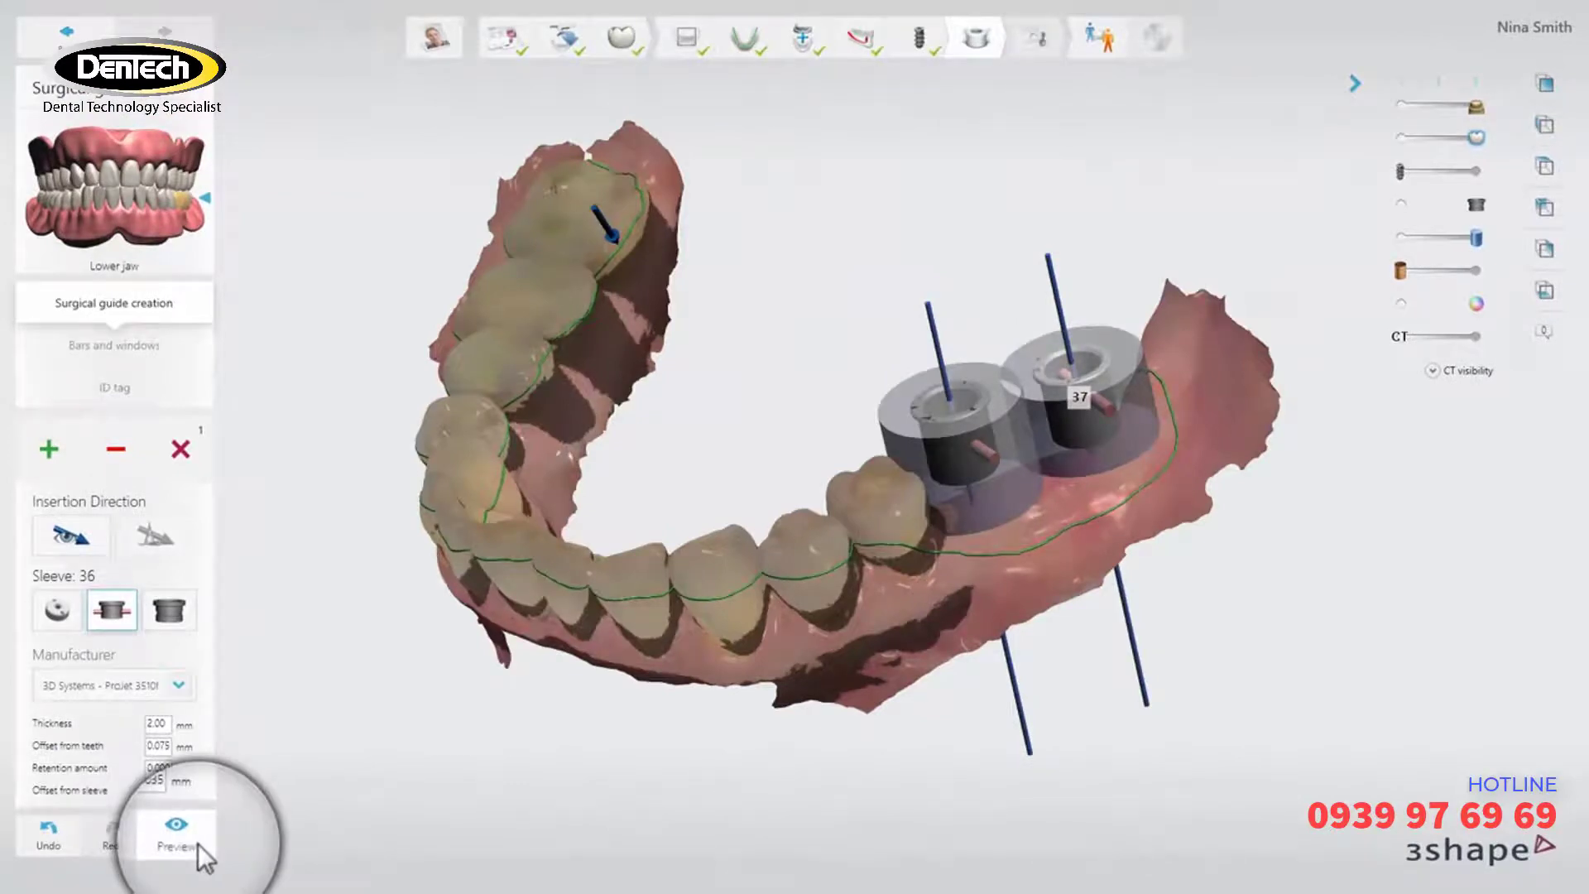
Preview the surgical guide body over the lower arch
click(176, 834)
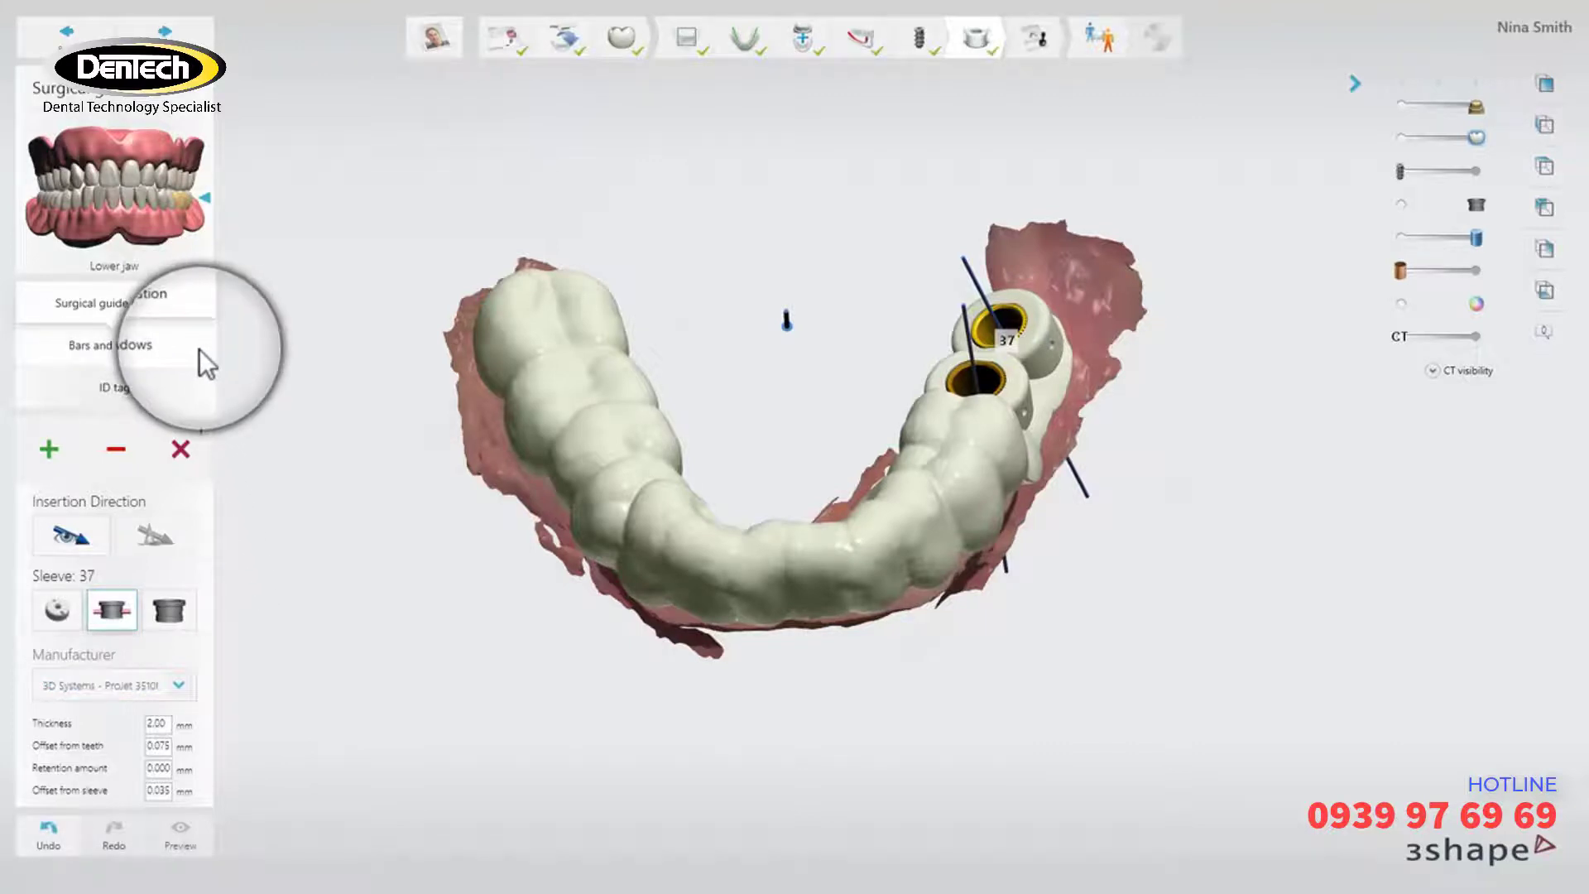
Add a support bar from the first sleeve to the second and extend it along the arch
click(199, 349)
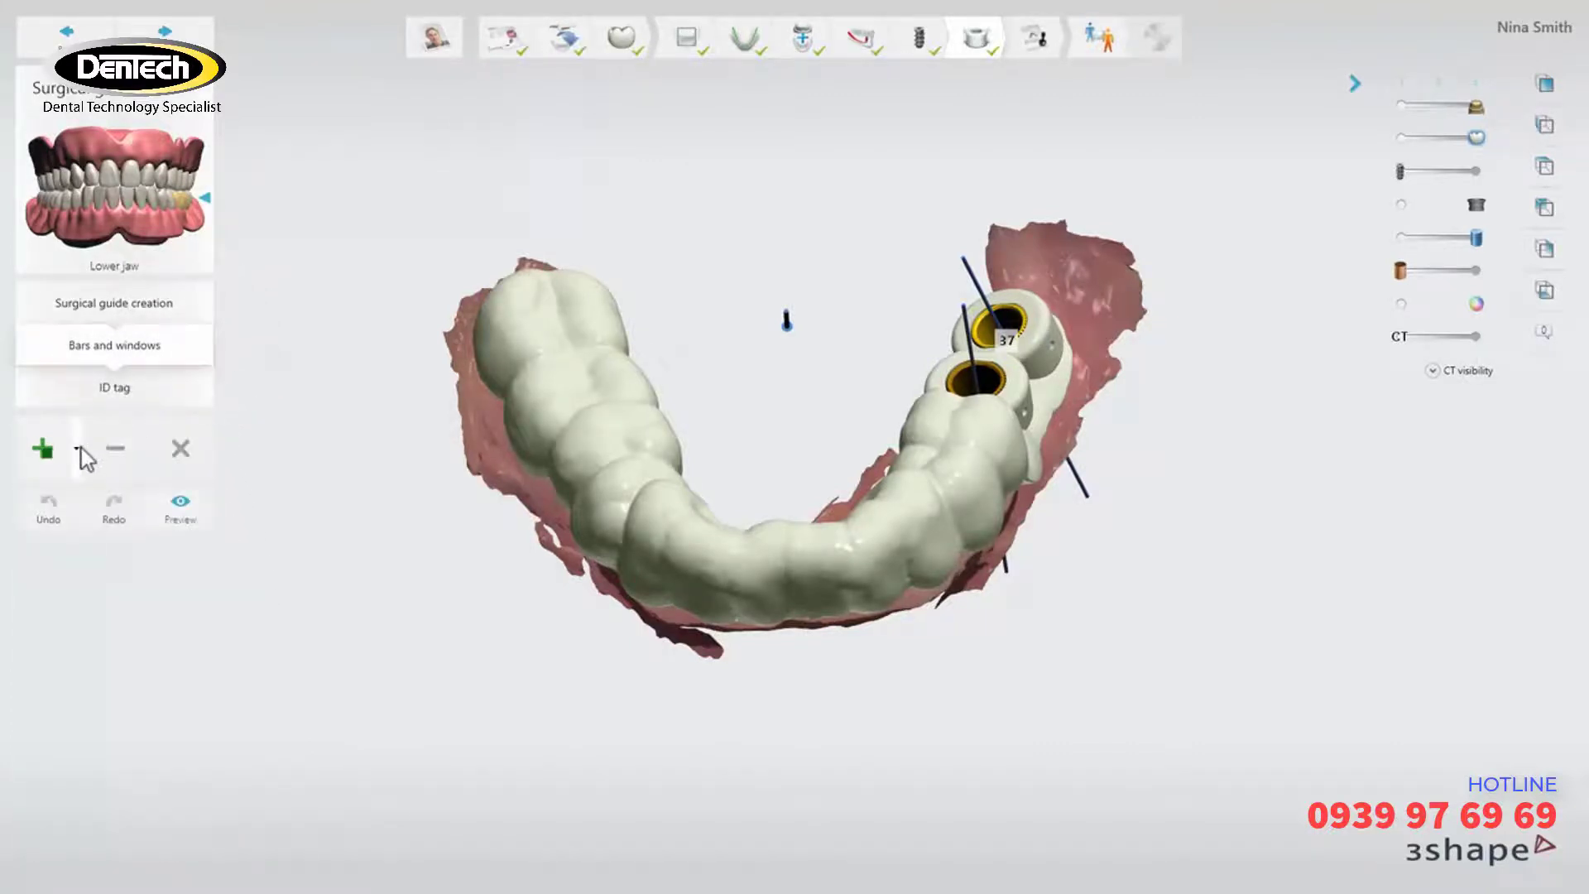
click(77, 448)
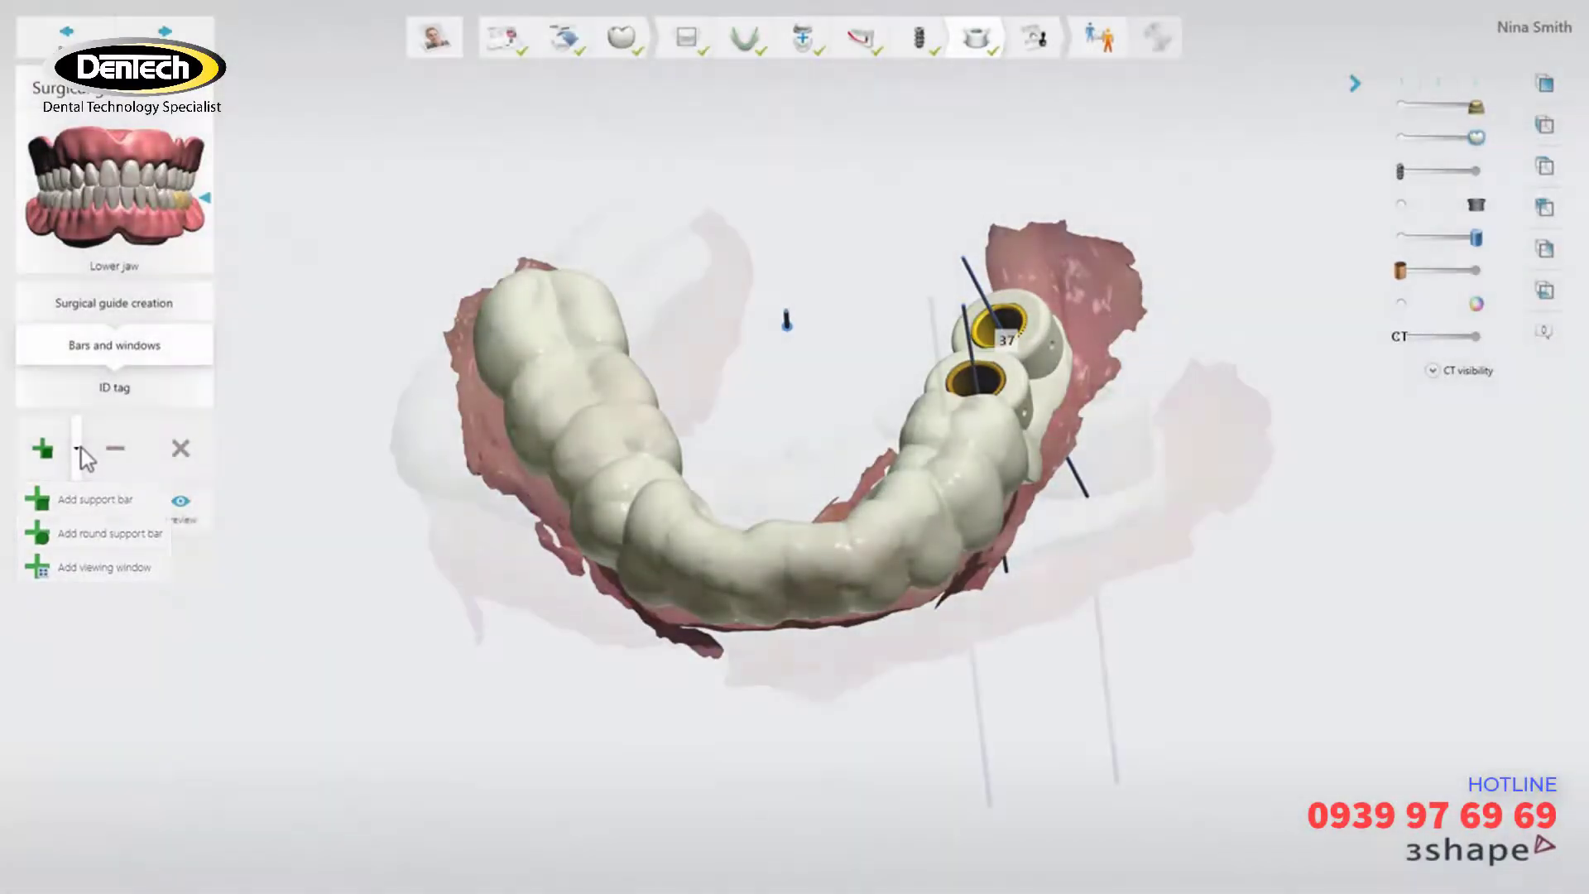
click(81, 448)
click(925, 505)
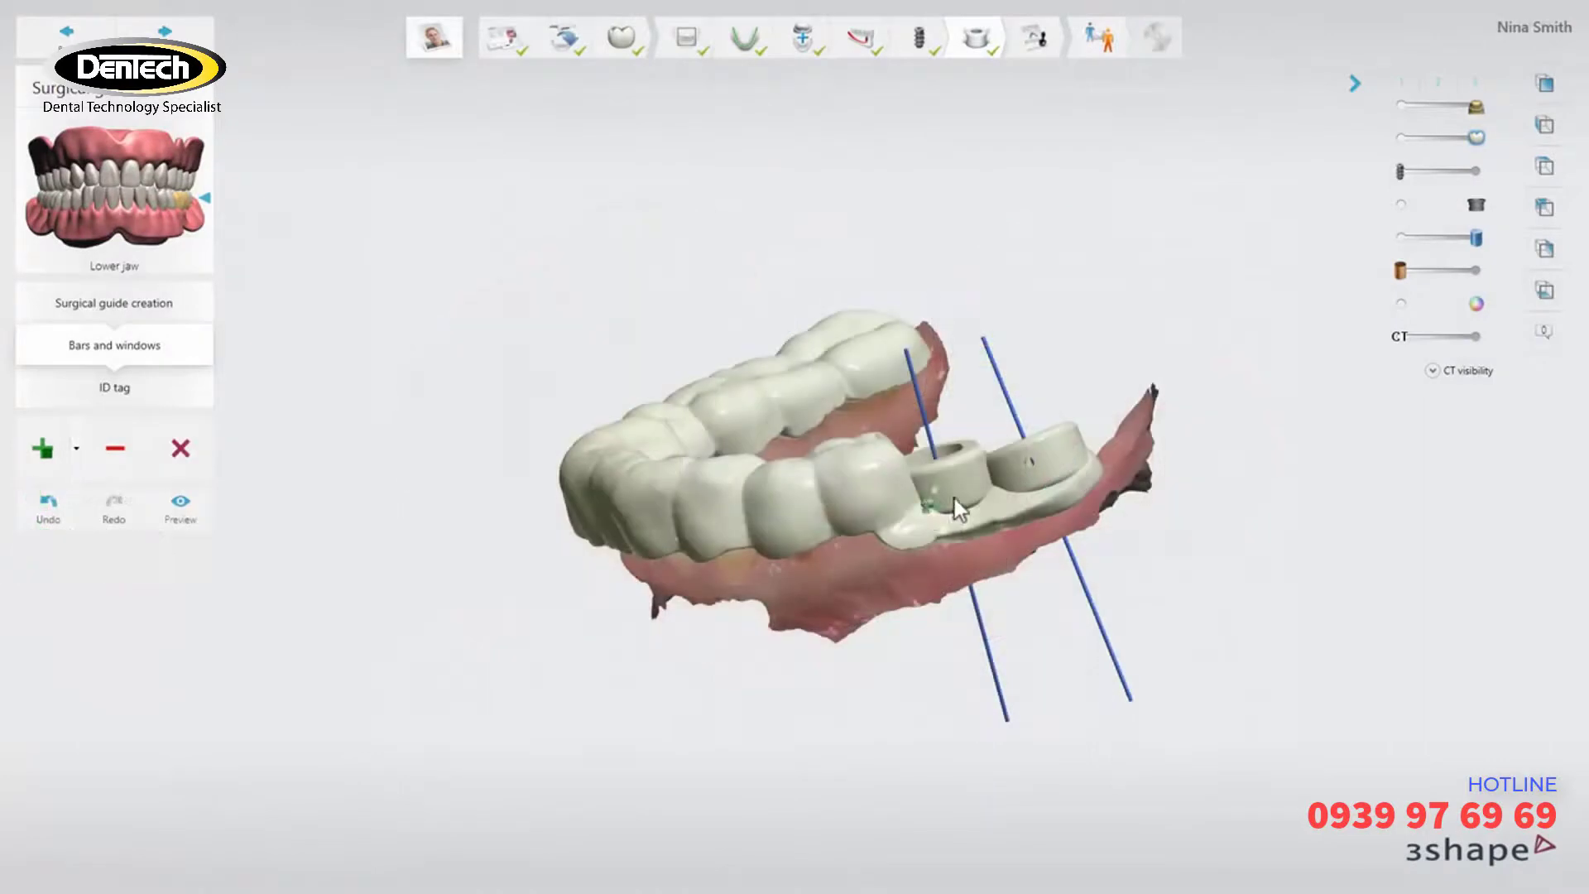
click(1079, 454)
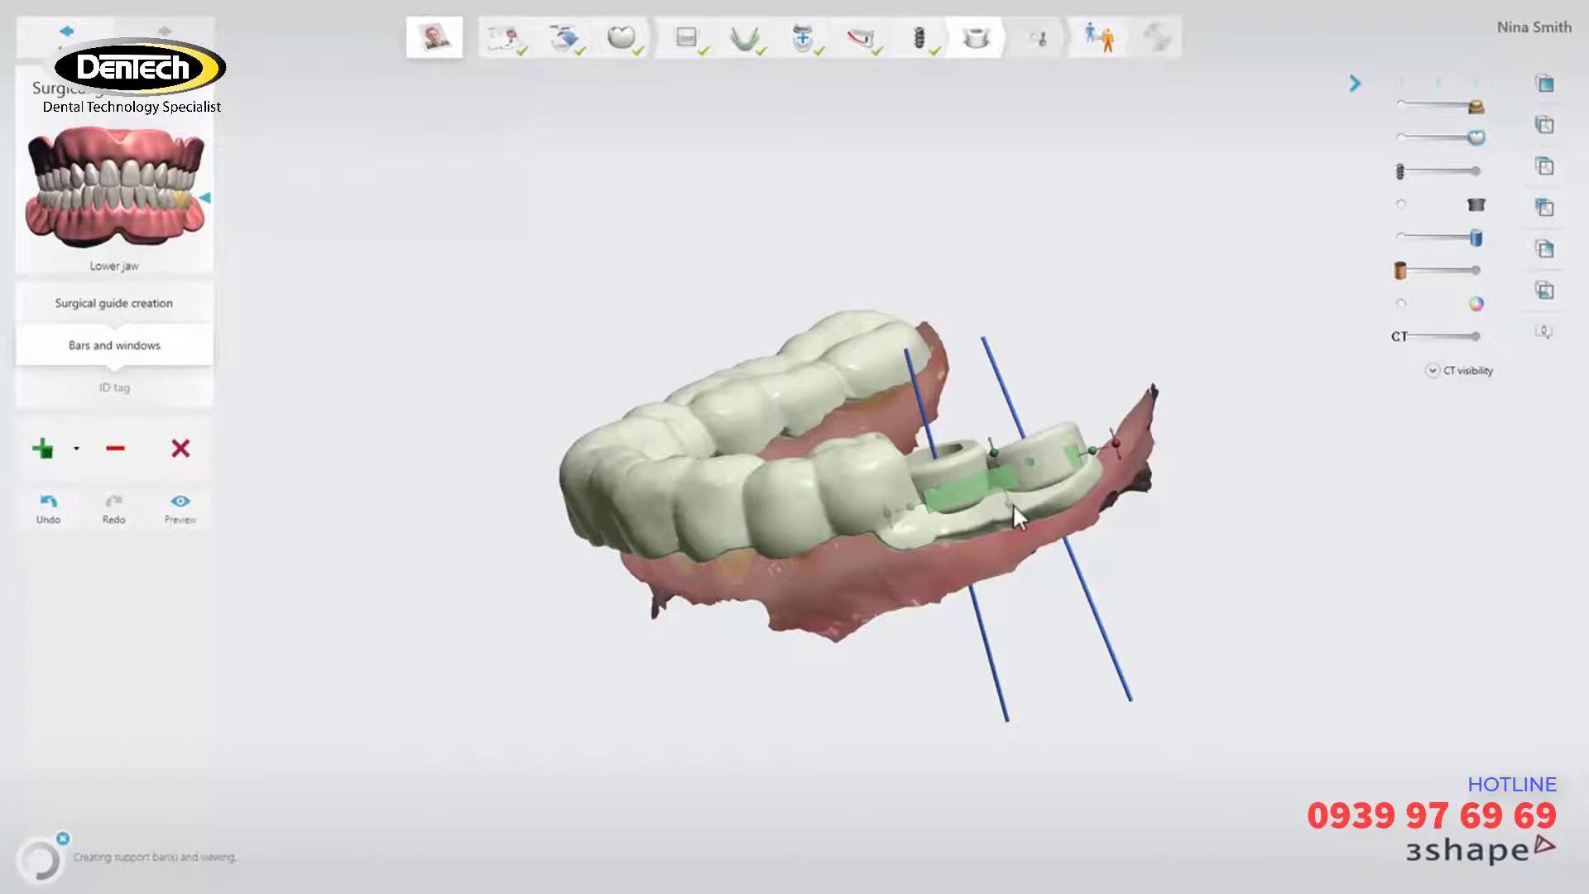
right_drag(1090, 439, 1156, 558)
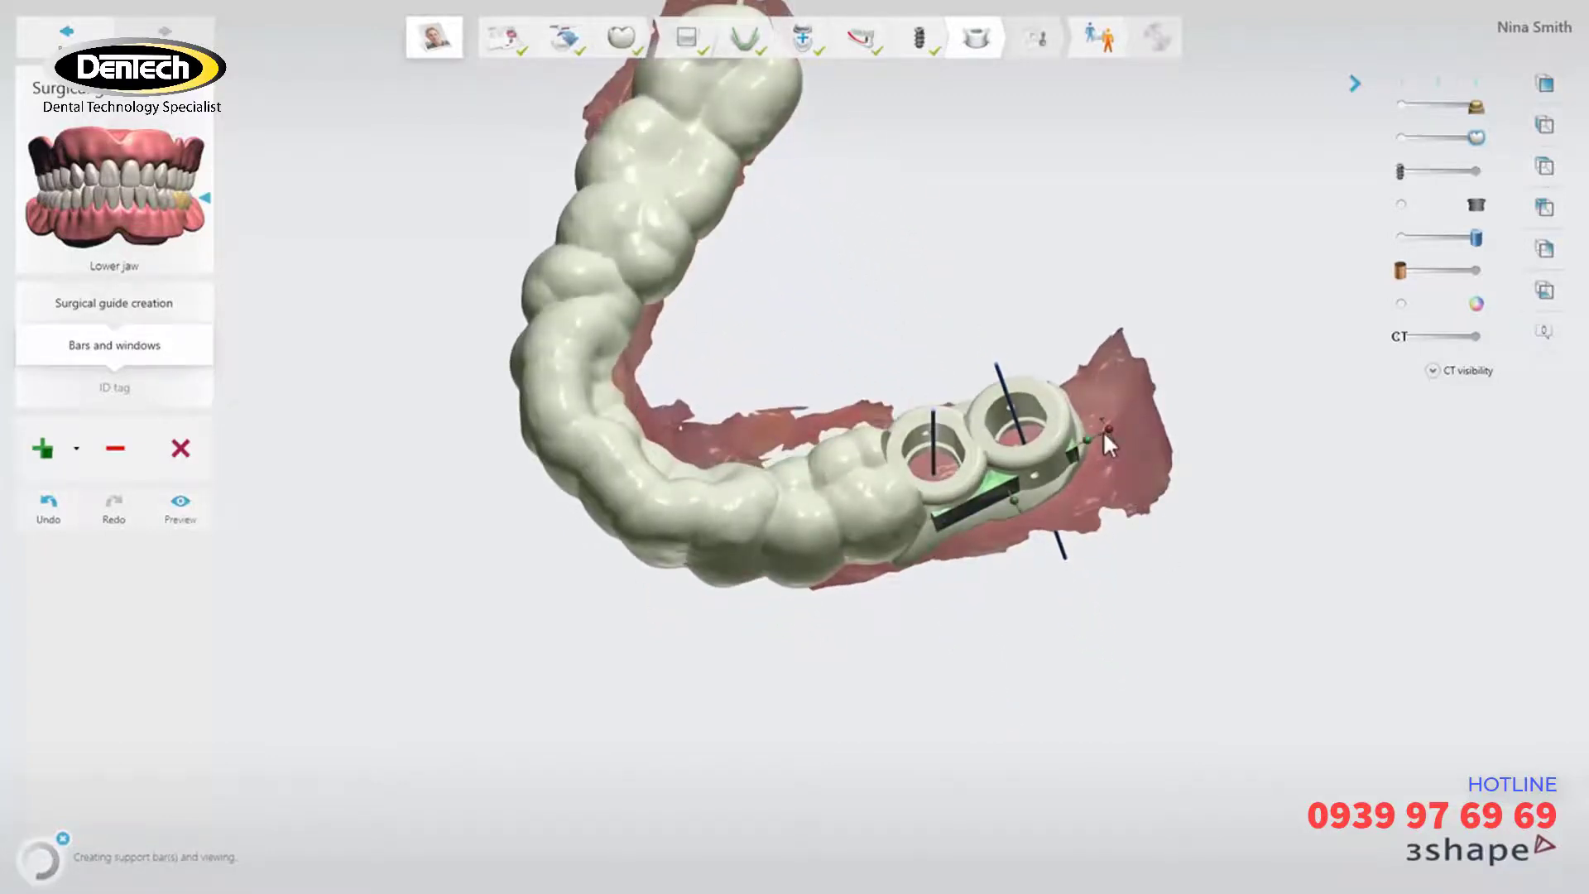
drag(1110, 429, 1109, 445)
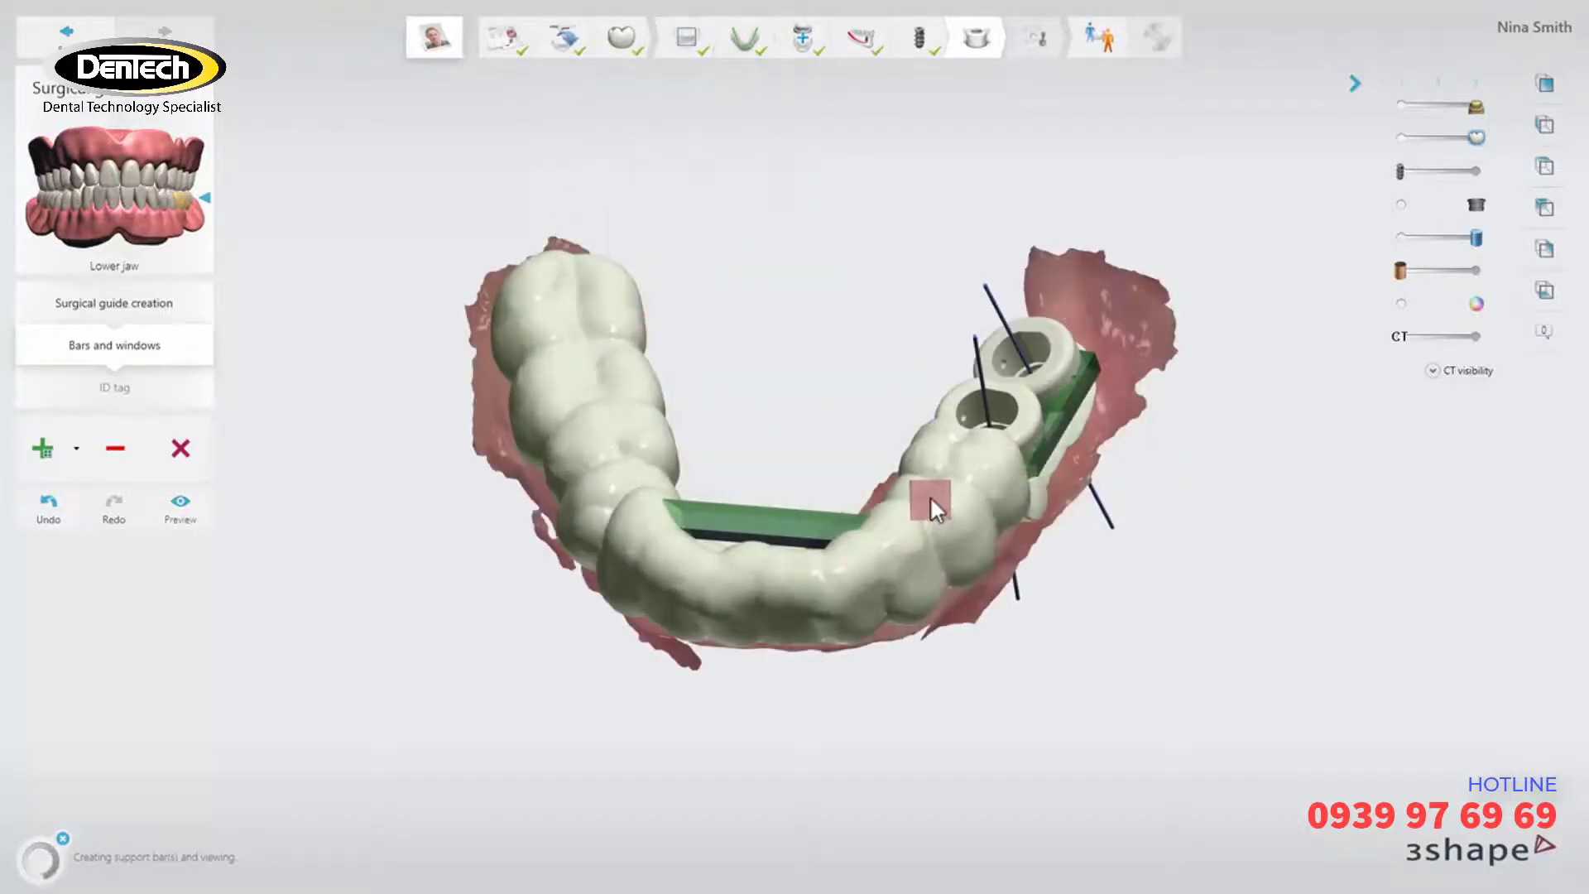
Tilt and rotate the pink viewing window so it stands upright over the tooth
right_drag(941, 483, 1001, 645)
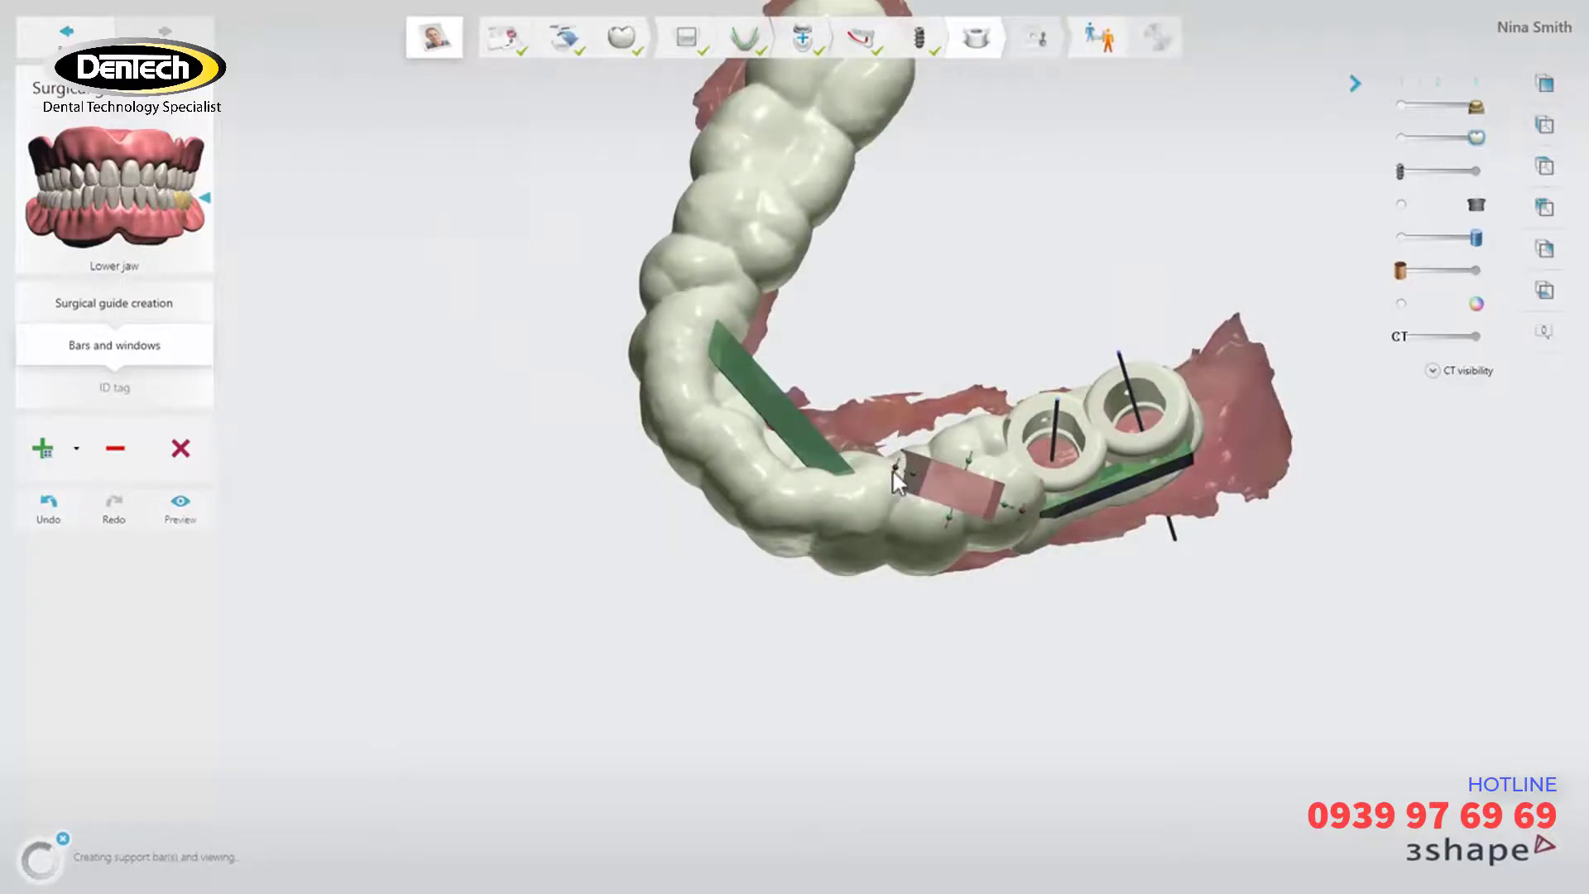
drag(895, 473, 901, 513)
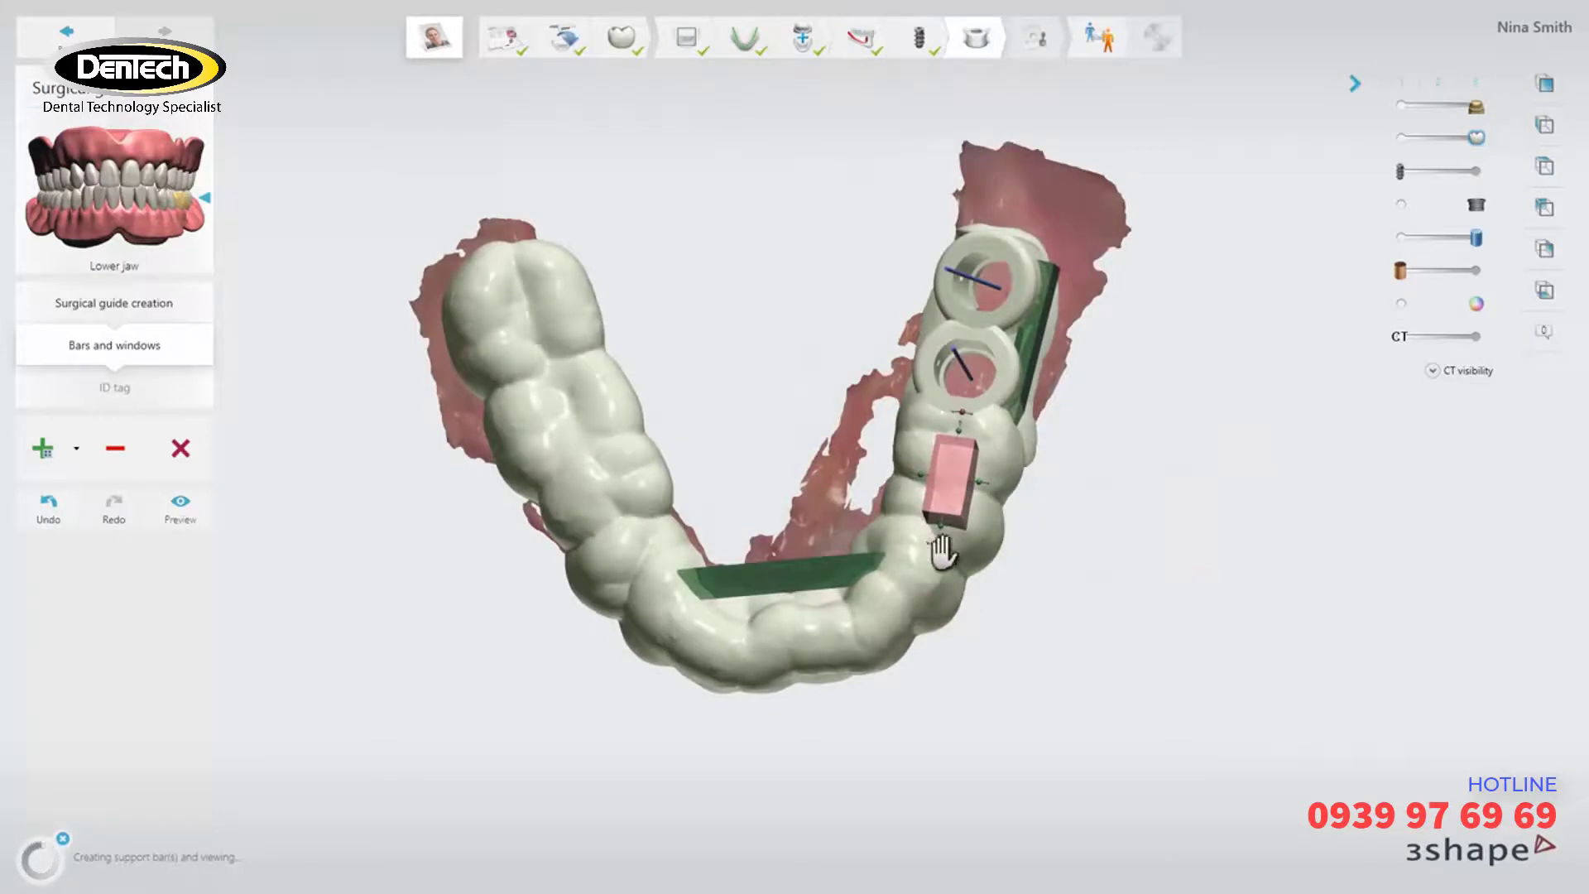
drag(937, 545, 924, 537)
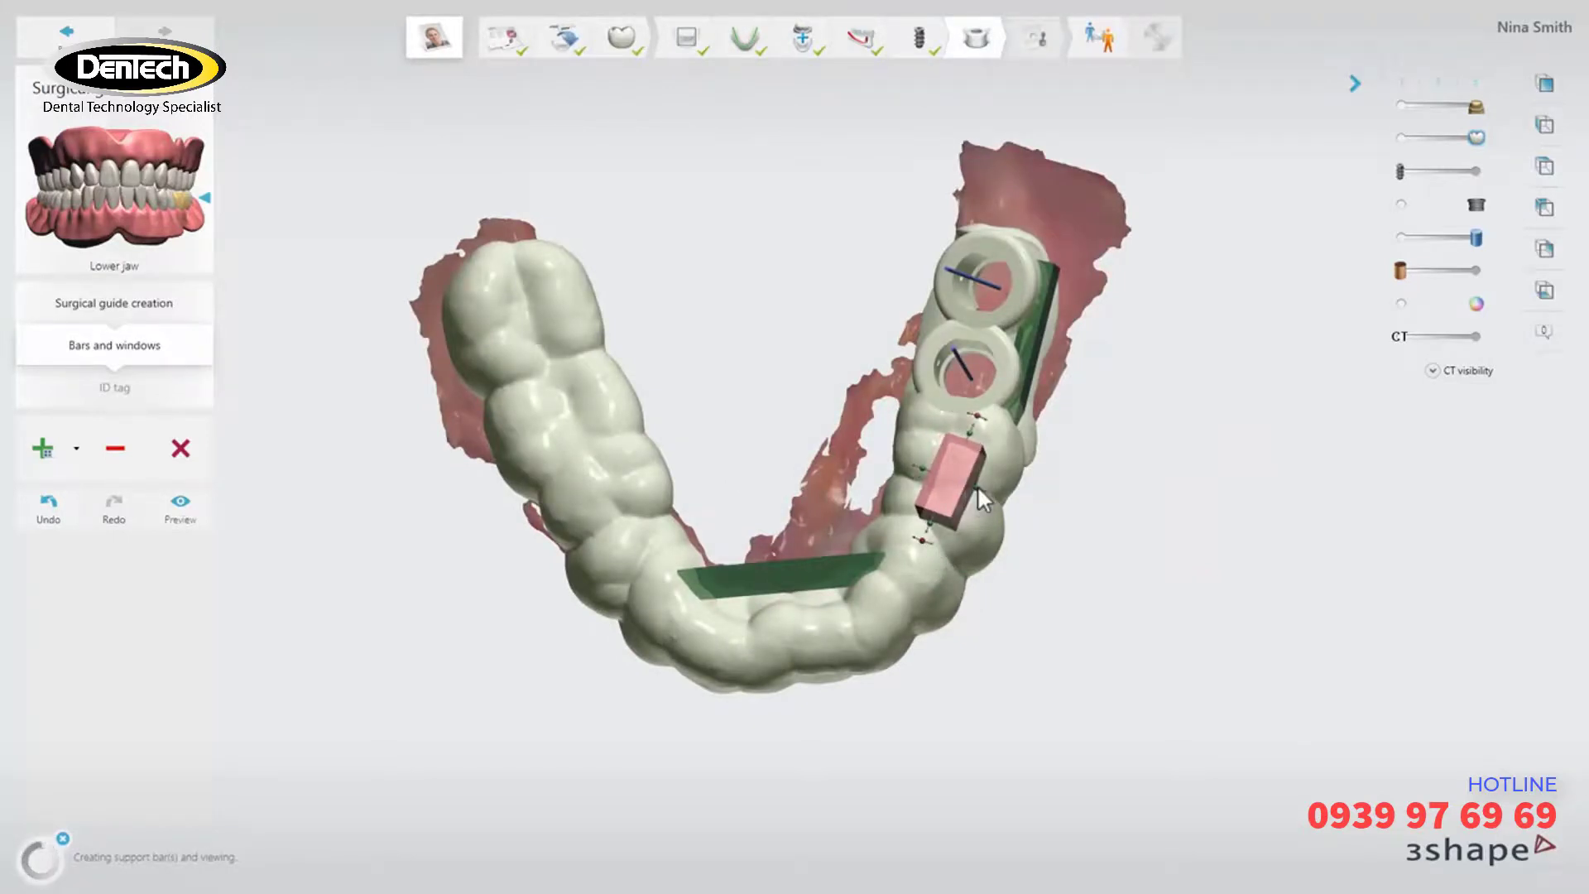
drag(985, 489, 963, 509)
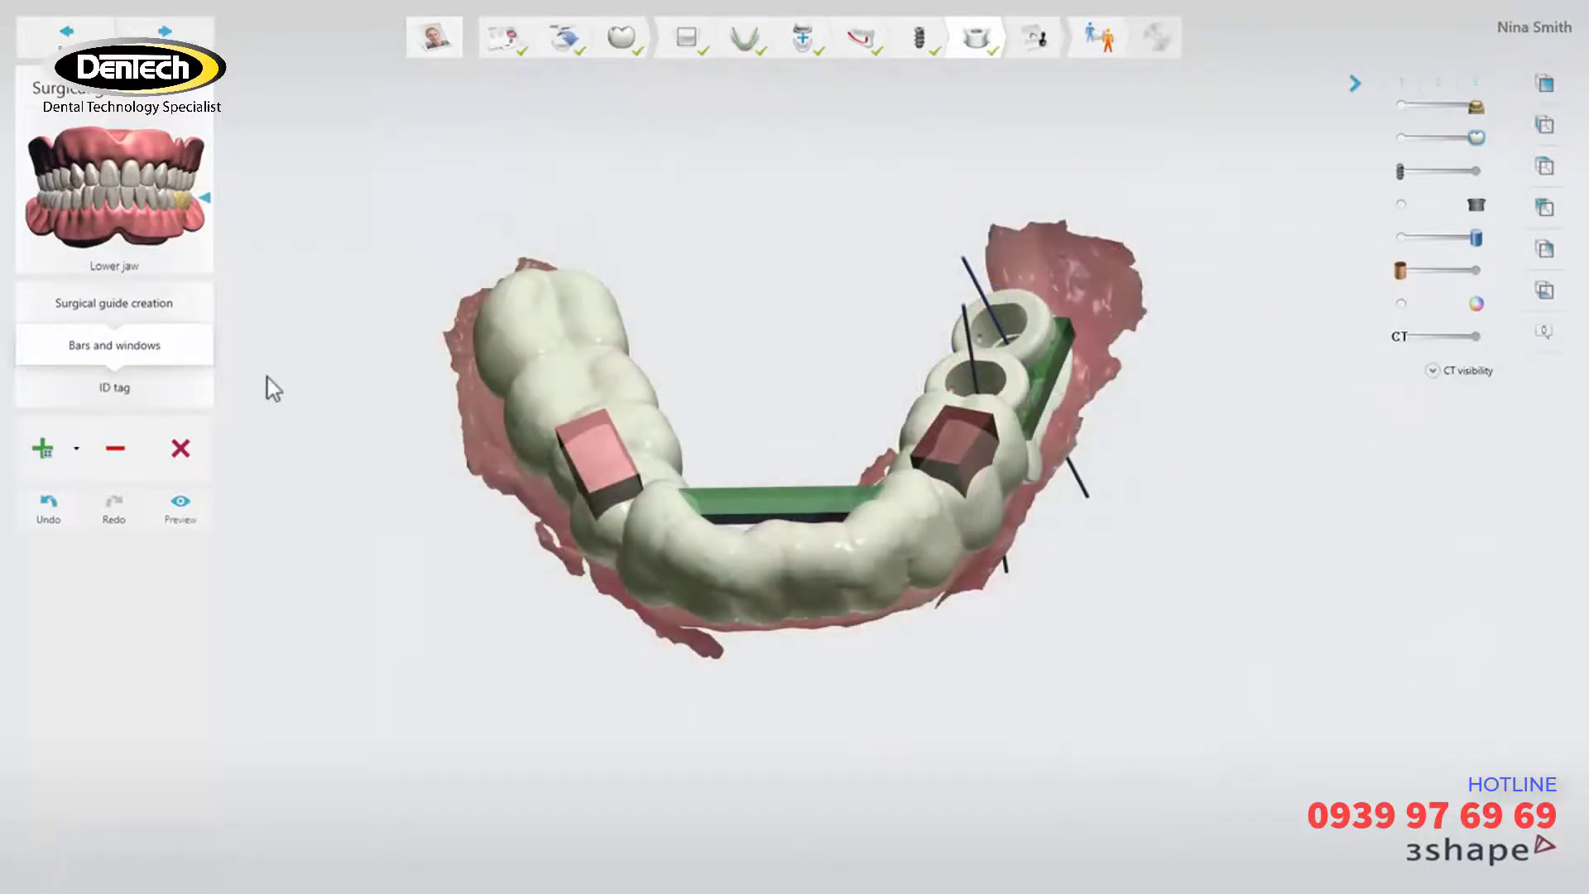
Clear all bars and windows, undo to restore them, and proceed to the ID tag step
click(114, 451)
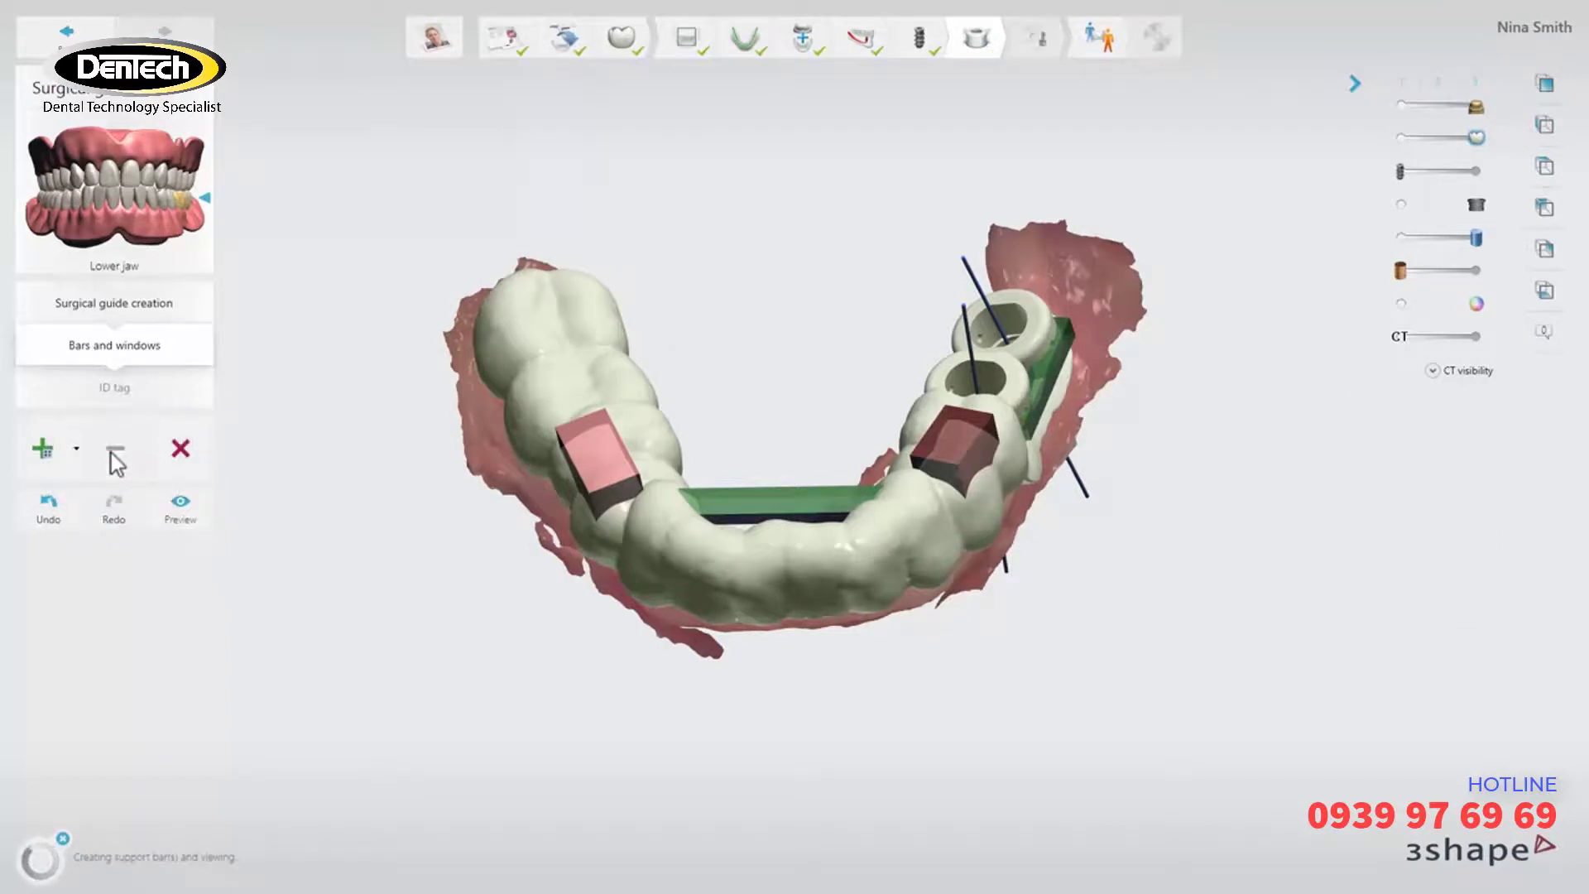
click(191, 452)
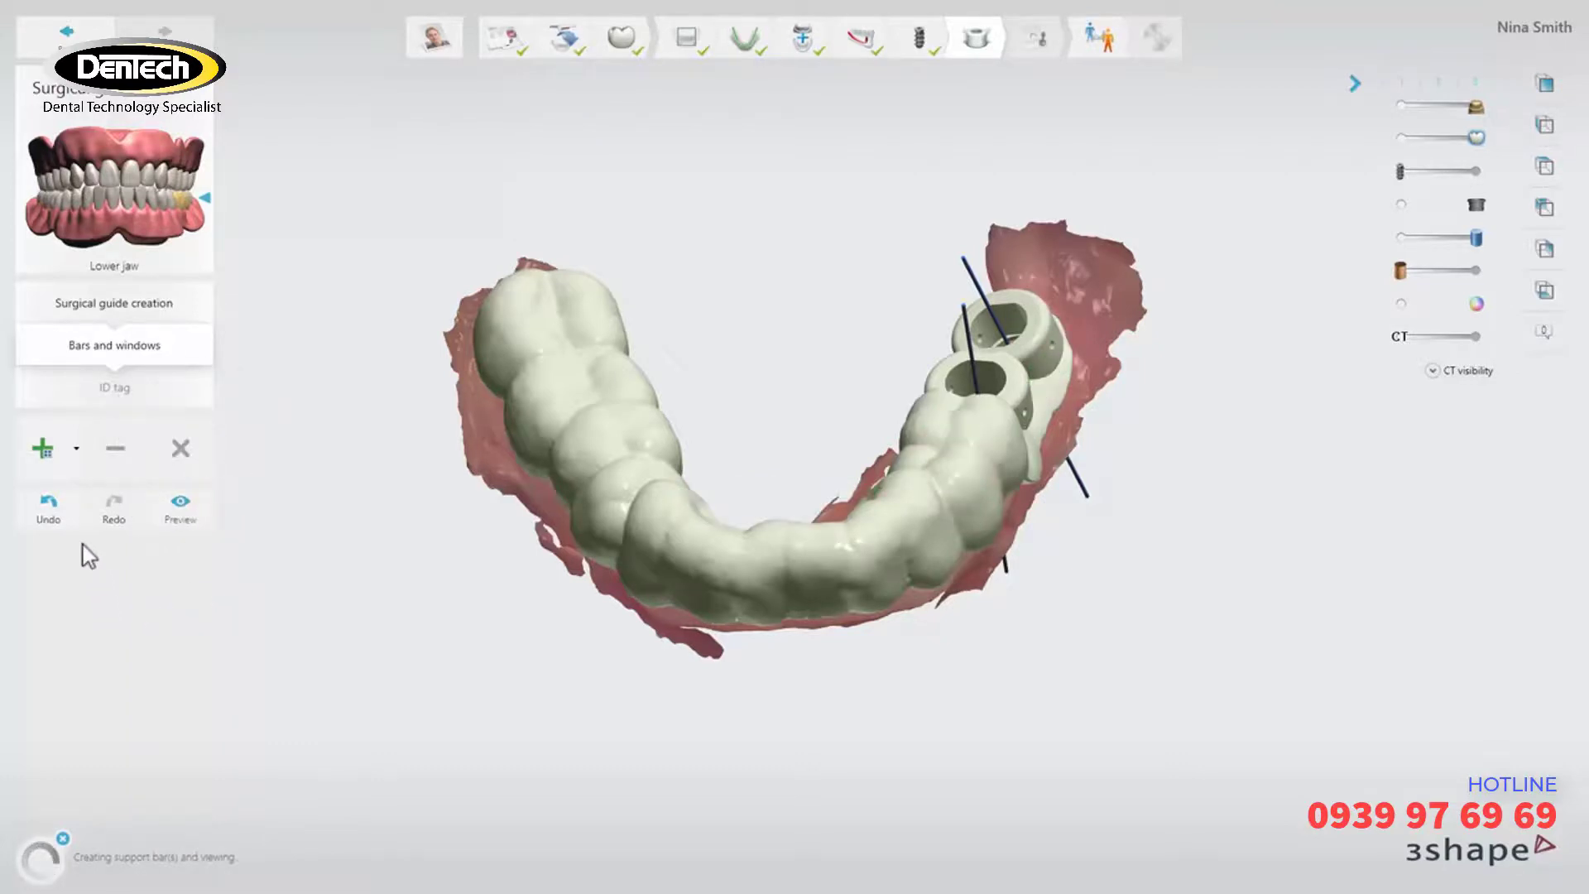
click(48, 507)
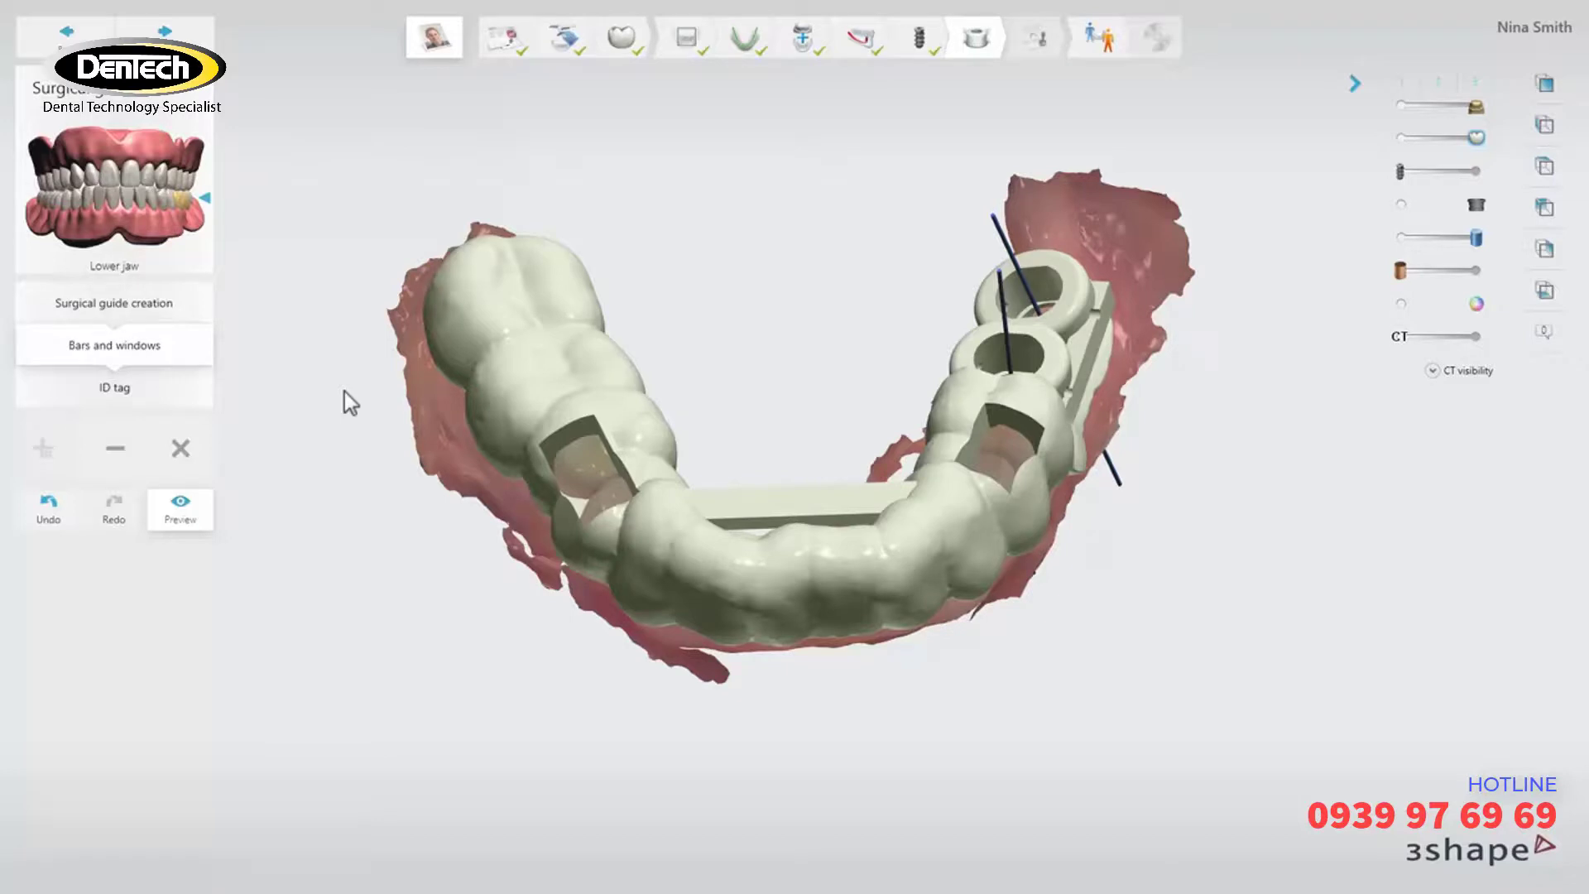
click(203, 389)
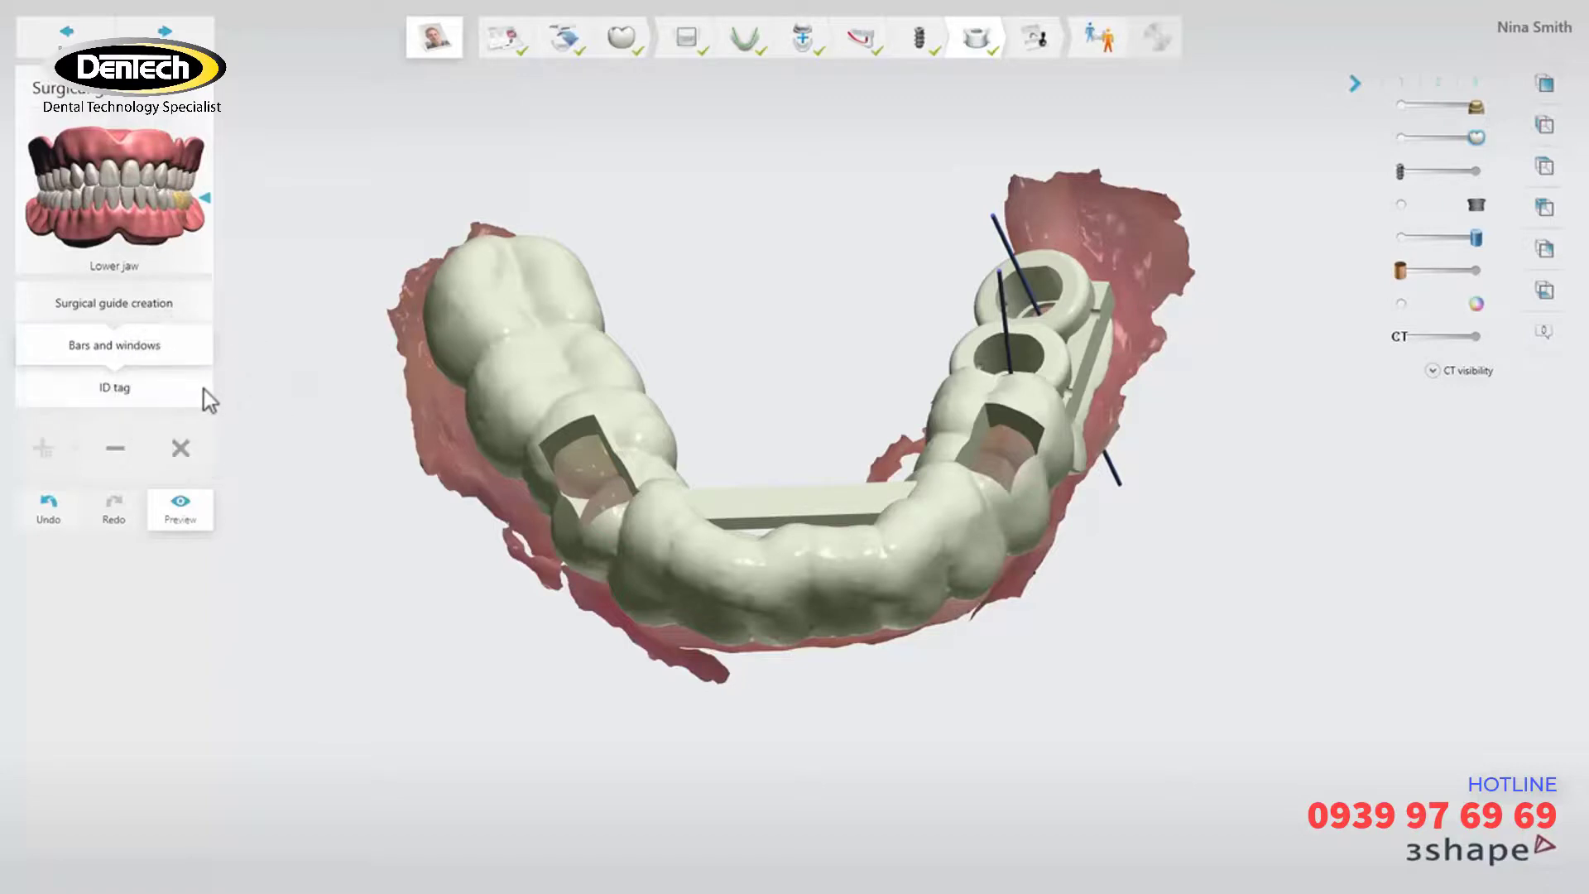
Add an ID tag and replace its default case number text with '3Shape'
click(55, 455)
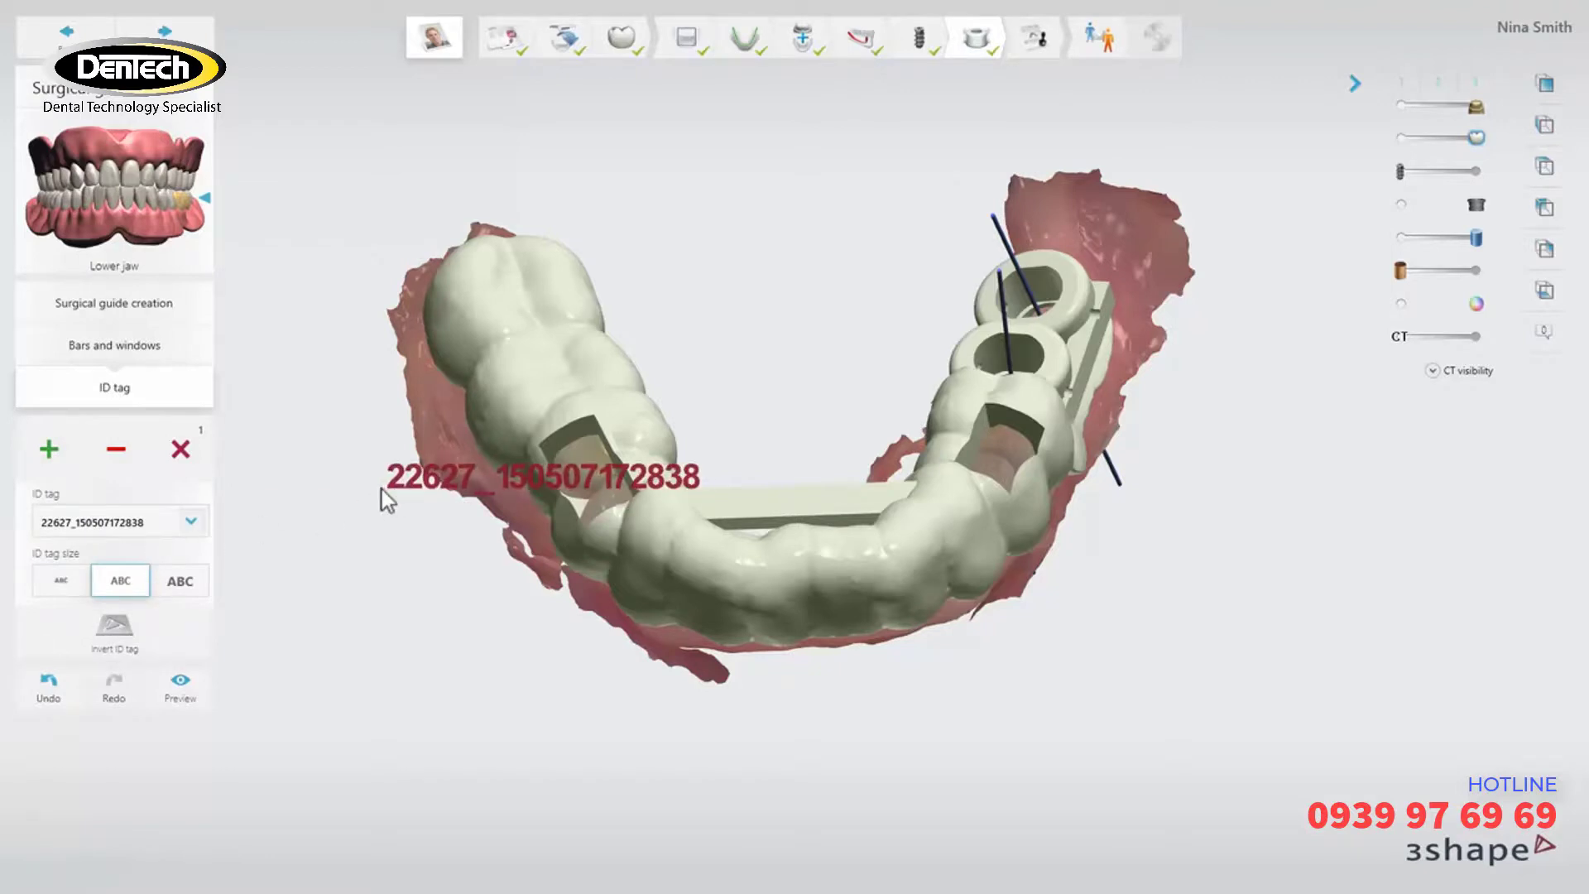
double_click(168, 520)
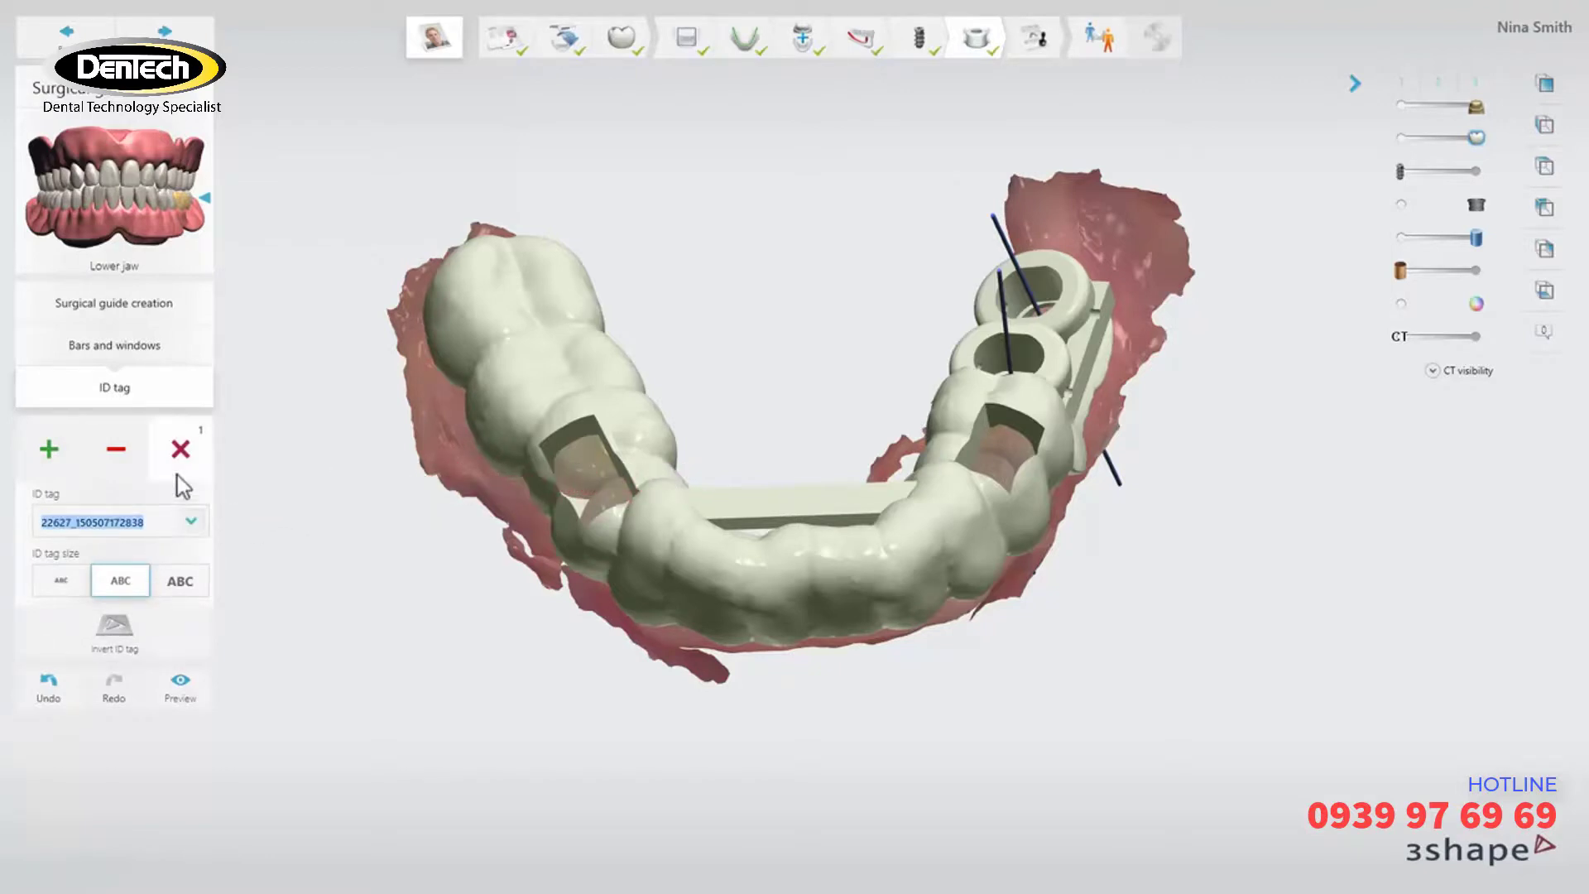
text(3Shape)
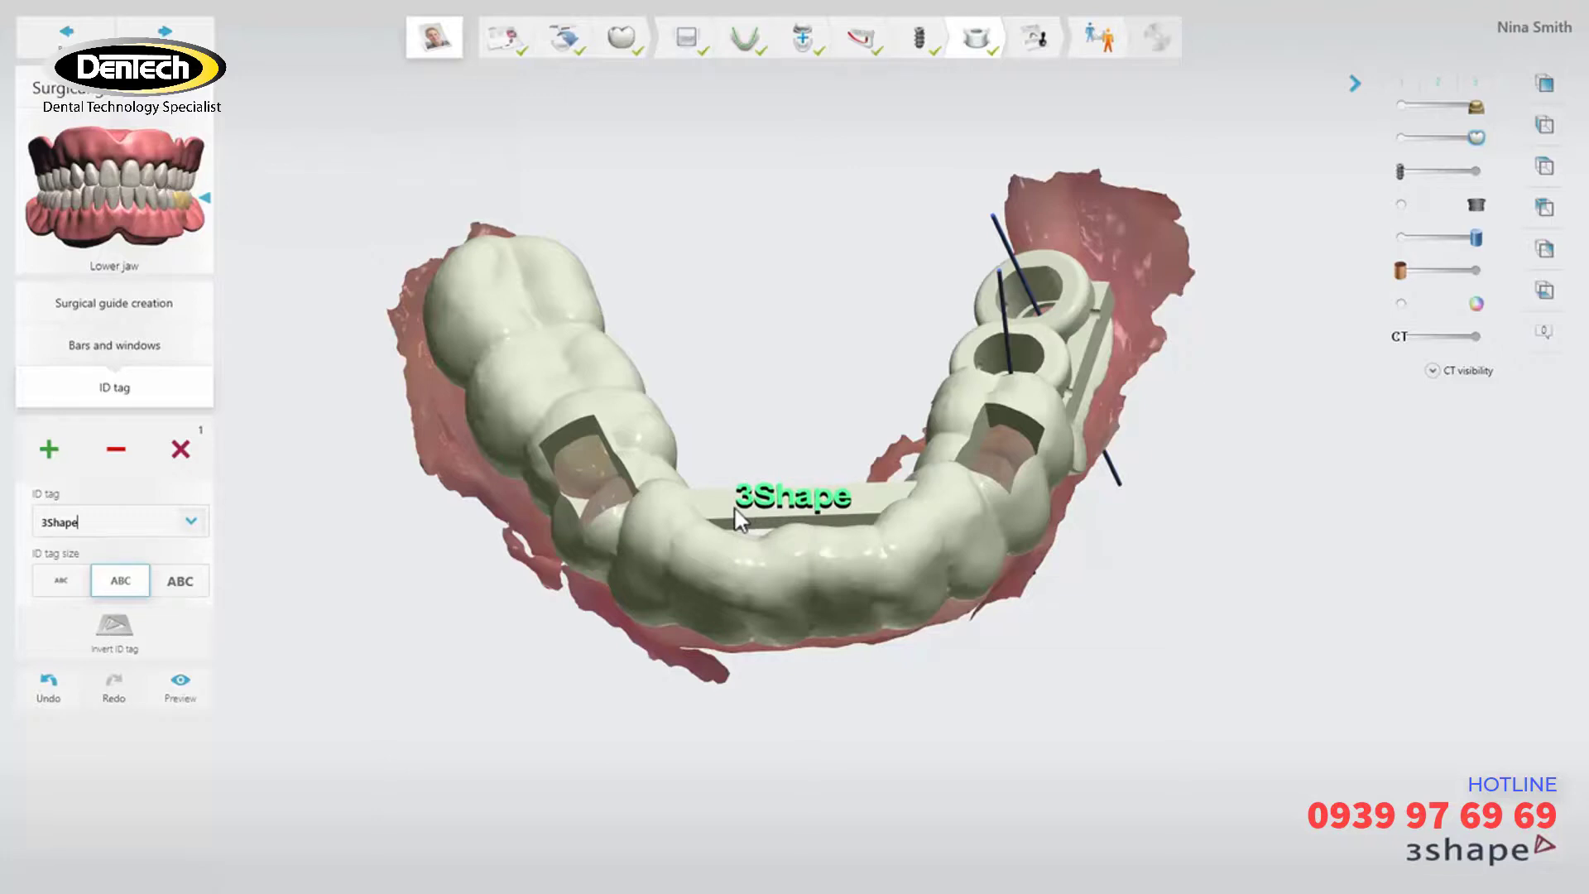
Emboss a small-size '3Shape' ID tag on the front support bar and preview the guide
click(61, 580)
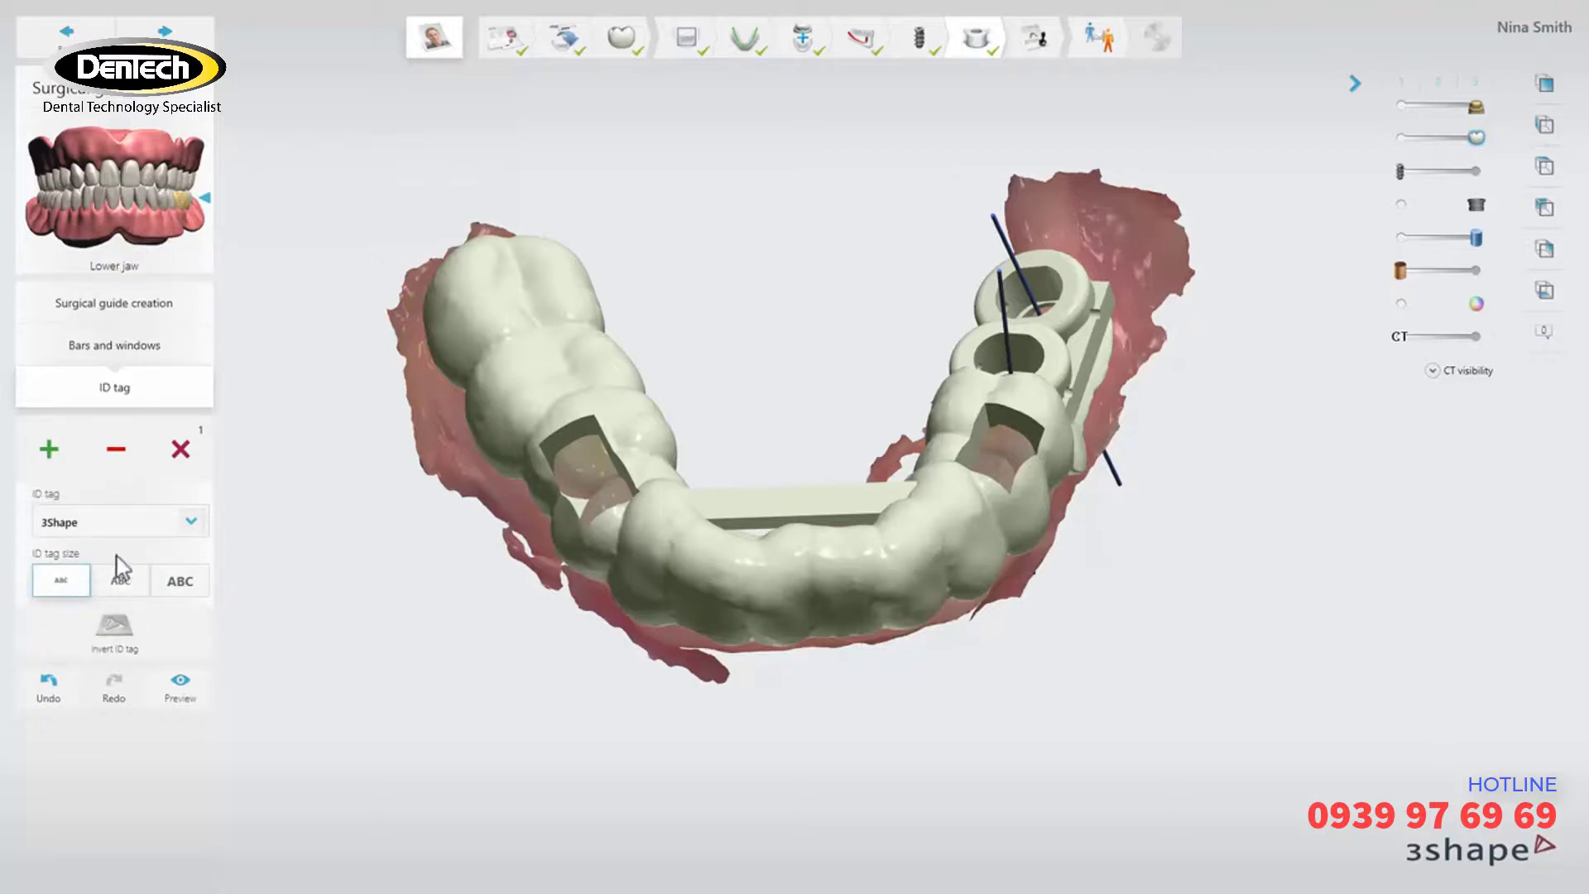
click(759, 509)
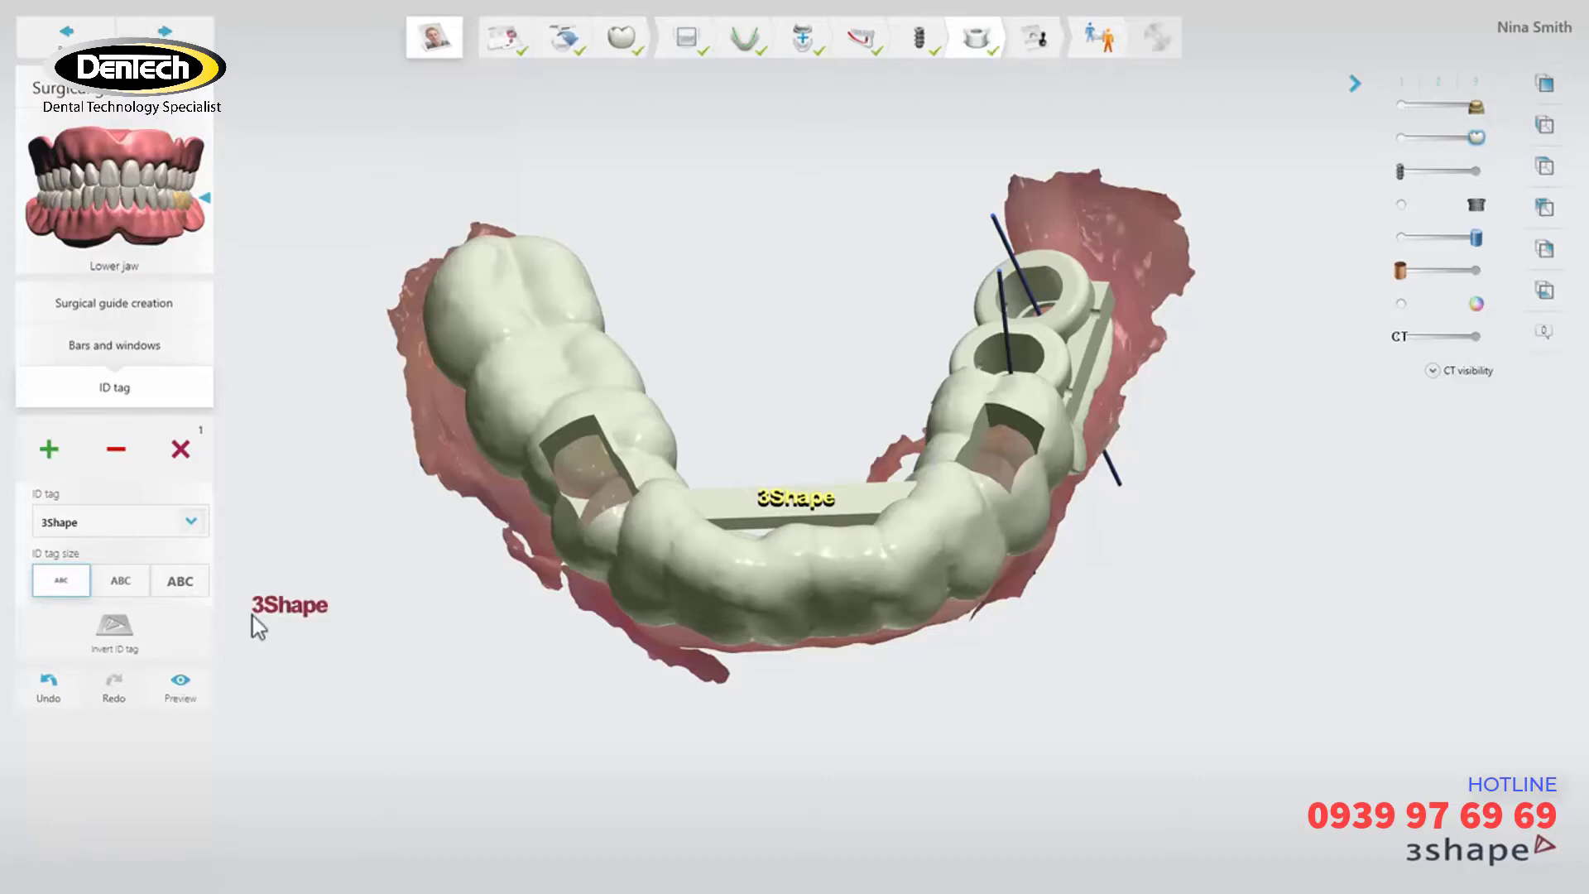
click(196, 682)
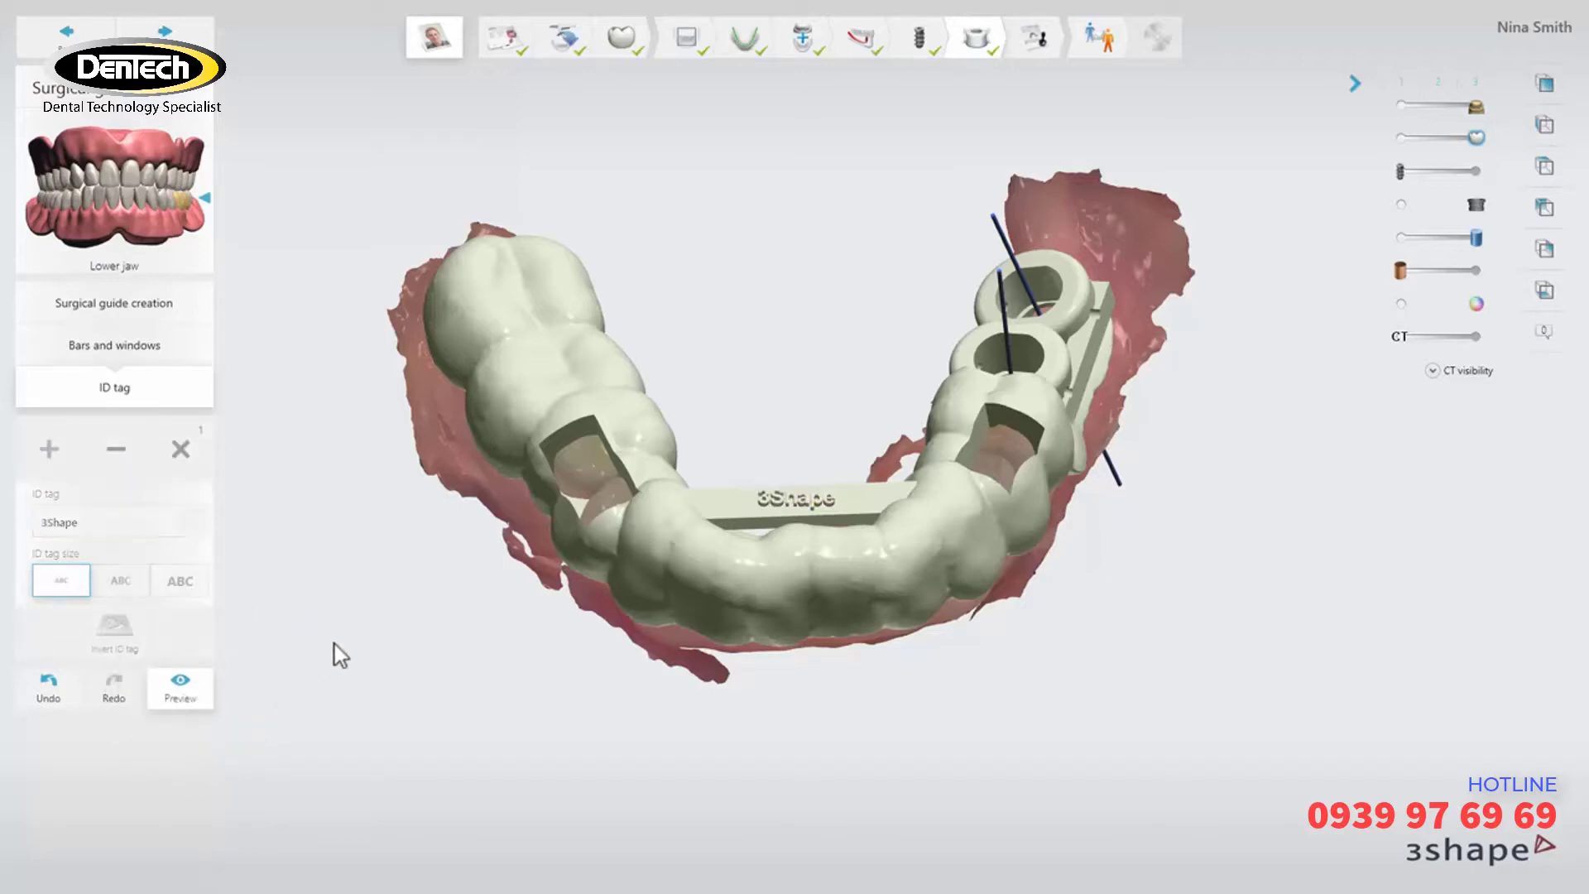